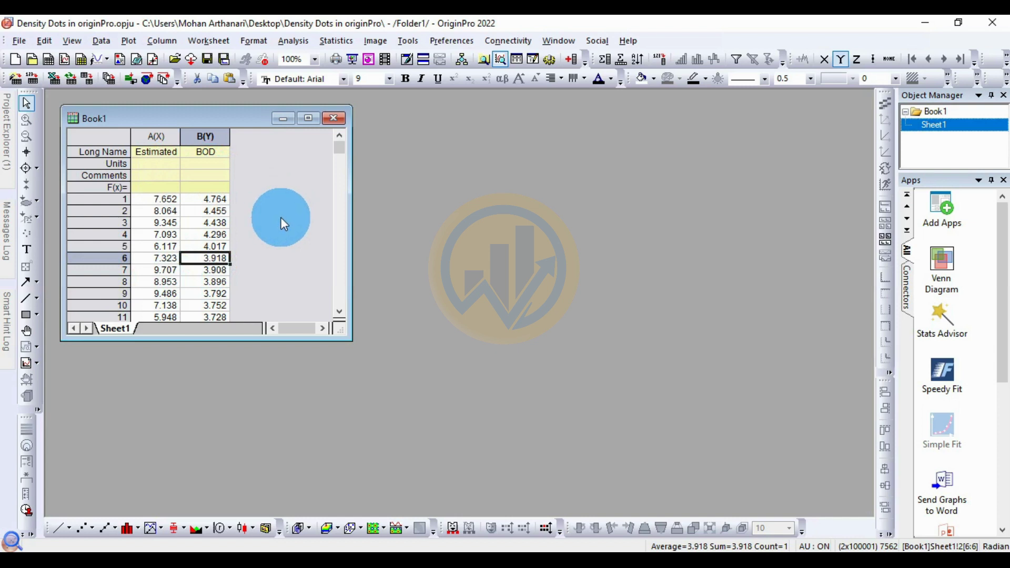
Select both the Estimated (X) and BOD (Y) columns of Book1 together.
left_click(157, 136)
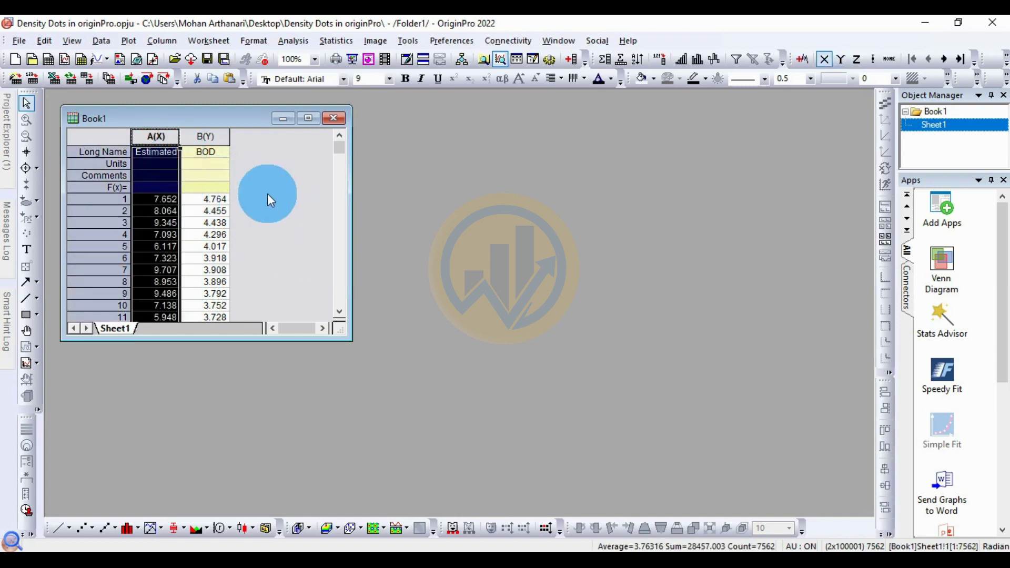
left_click(206, 136)
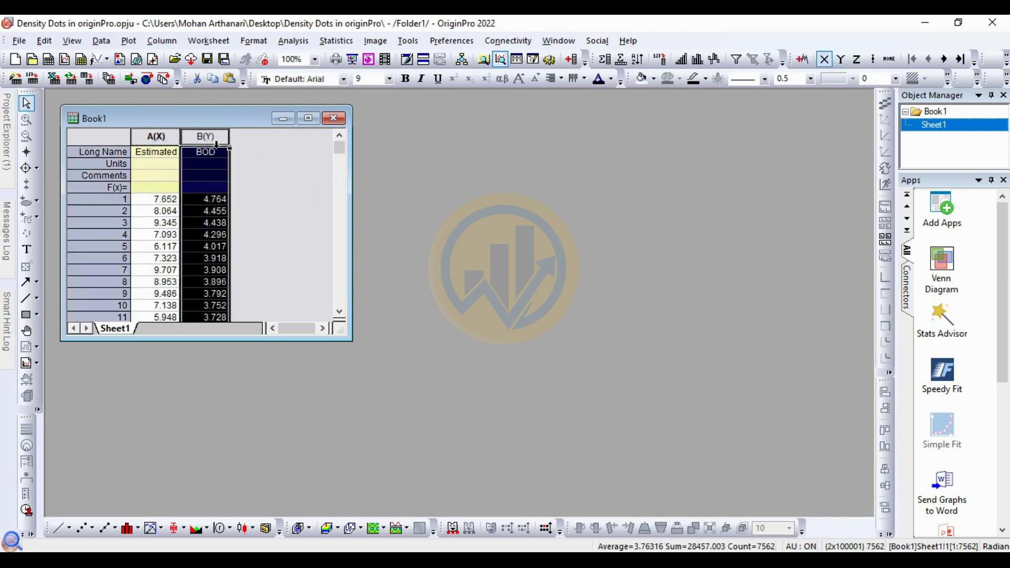
left_click(279, 203)
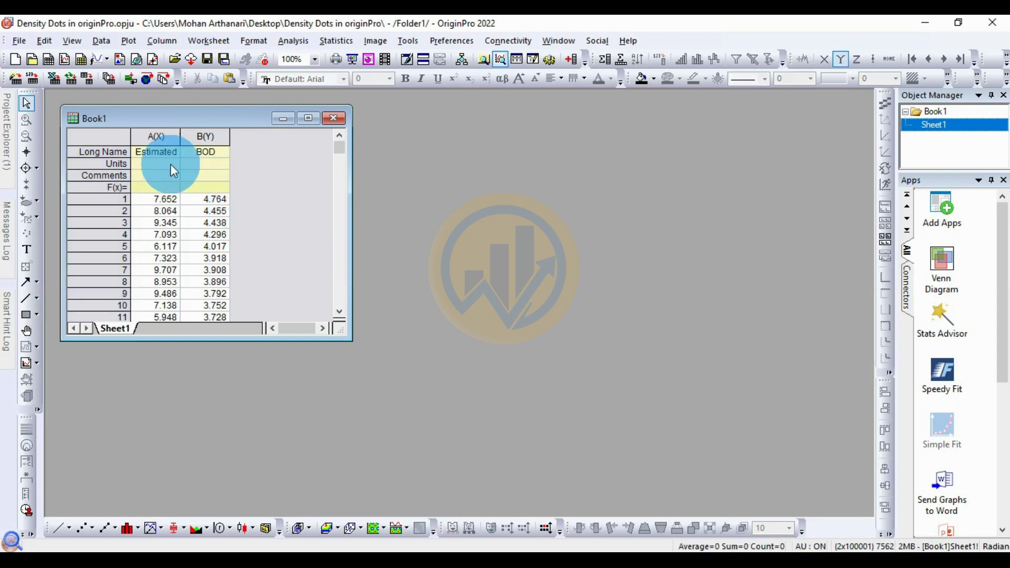
left_click_drag(173, 152, 225, 174)
Plot the columns as a Basic 2D Density Dots graph and move Graph1 to the right.
left_click(129, 42)
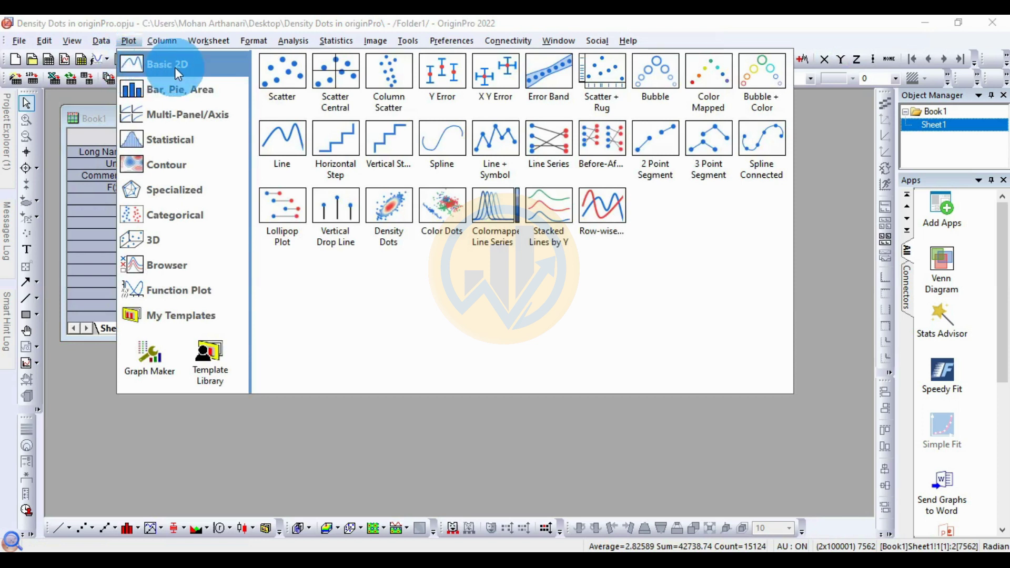
left_click(396, 216)
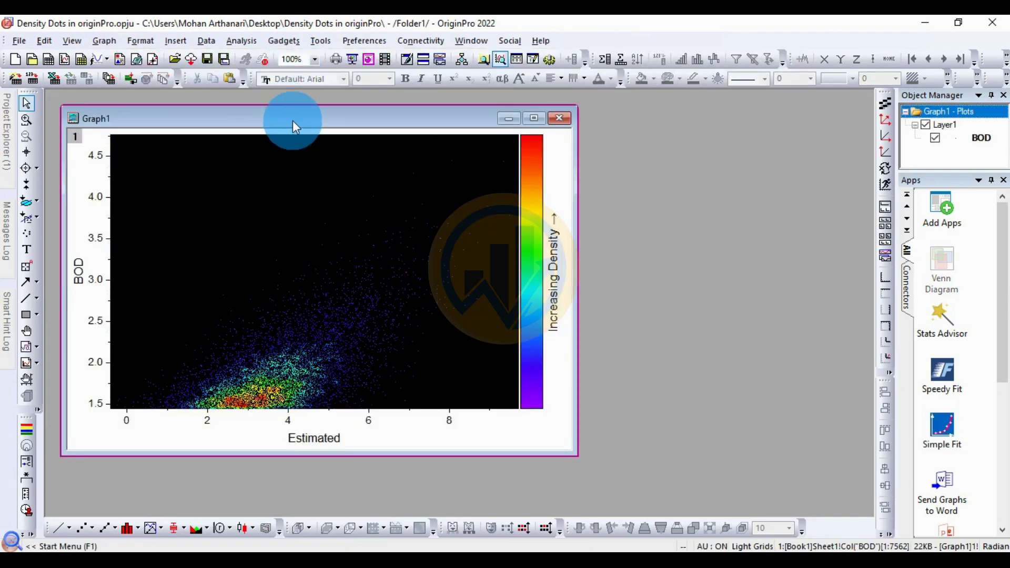
left_click_drag(293, 121, 501, 121)
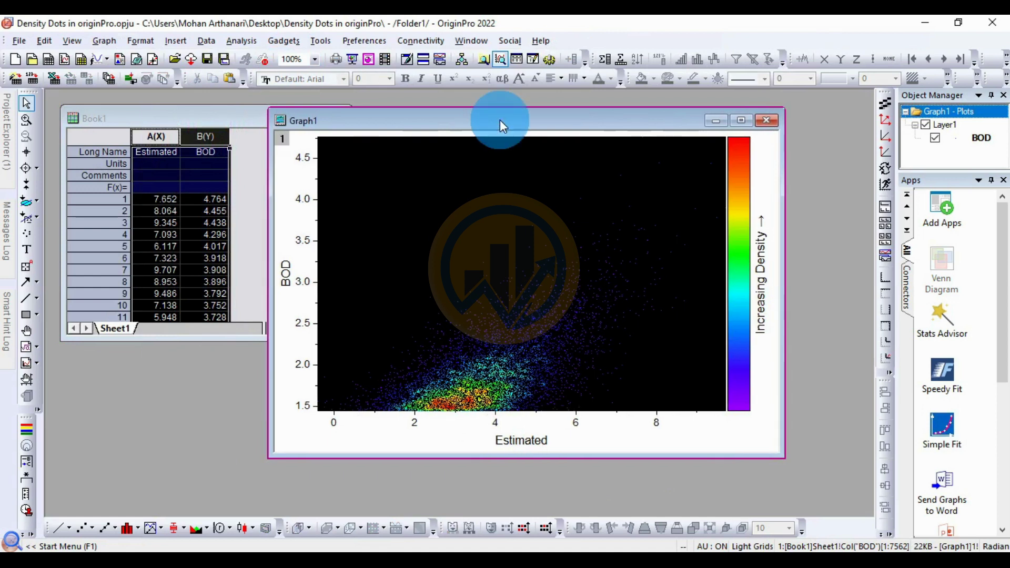
left_click_drag(486, 119, 529, 120)
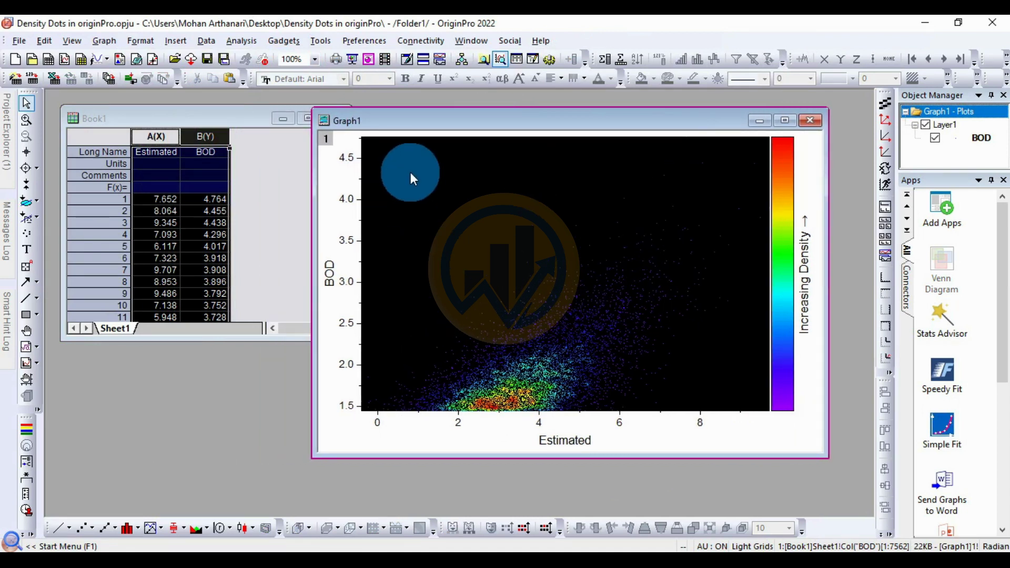
In the layer's Plot Details, set Background Color to None, apply it, and close.
double_click(411, 172)
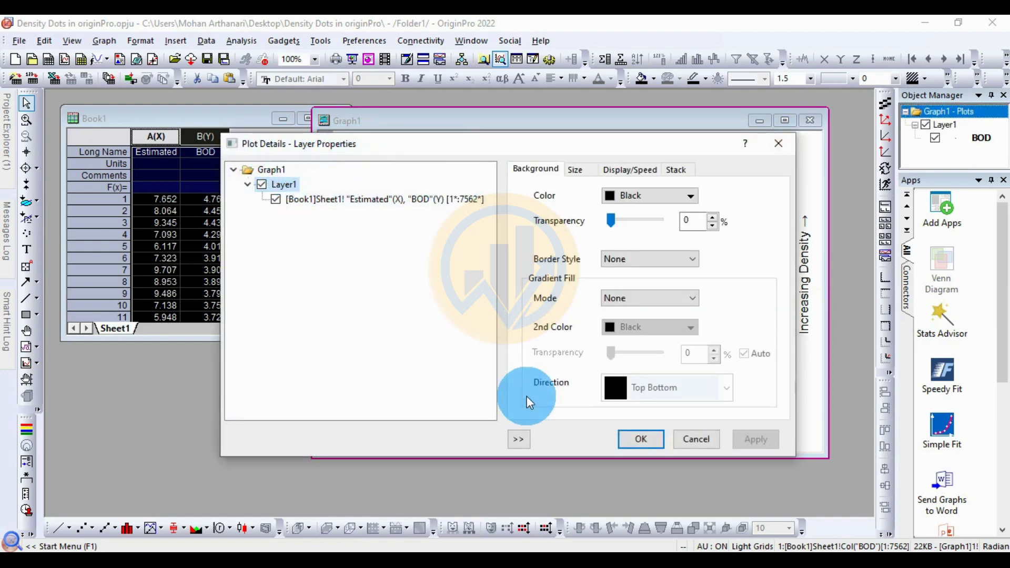
left_click(526, 440)
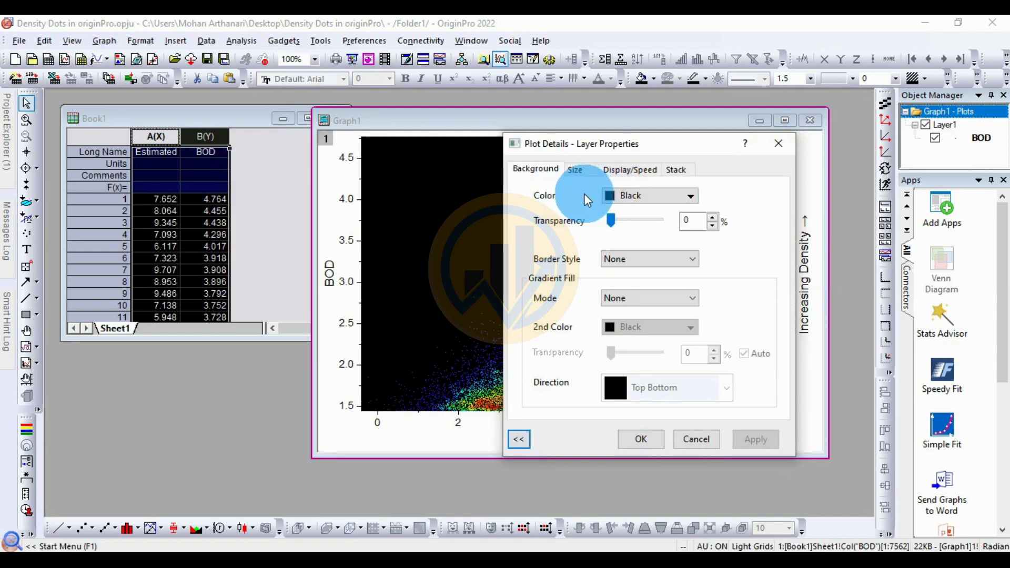
left_click(642, 196)
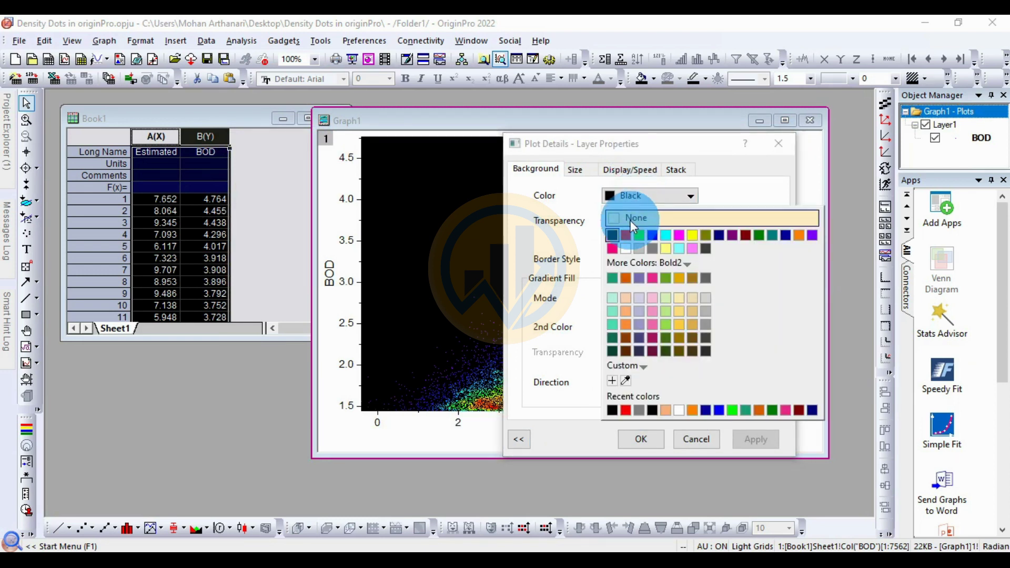
left_click(636, 219)
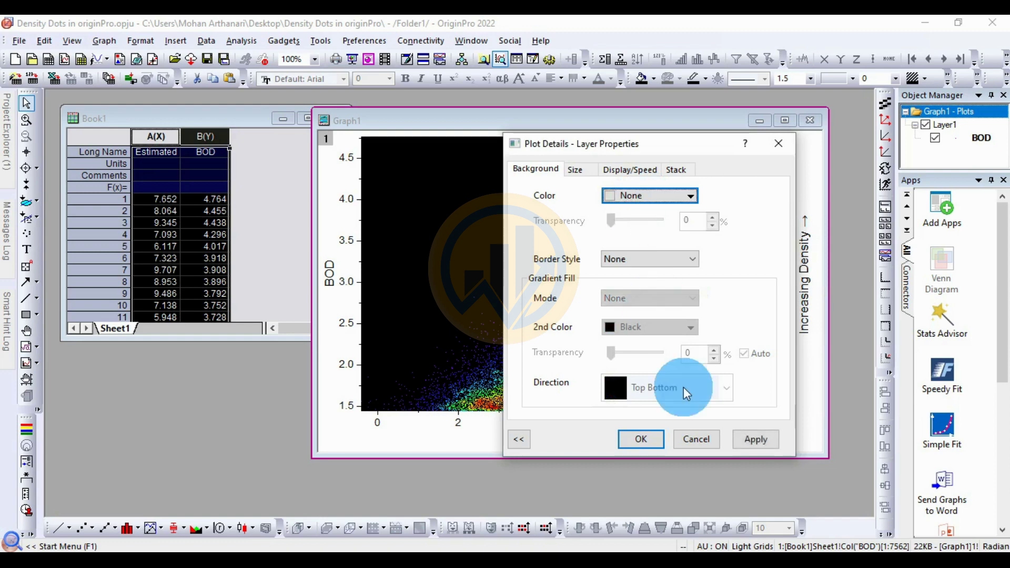
left_click(754, 438)
left_click(371, 220)
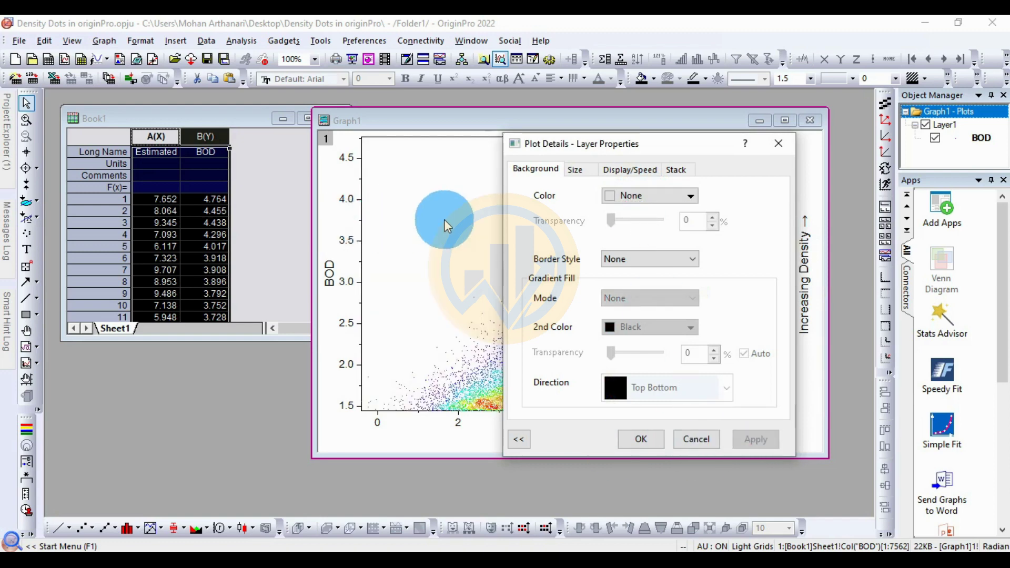
left_click(650, 442)
left_click(640, 435)
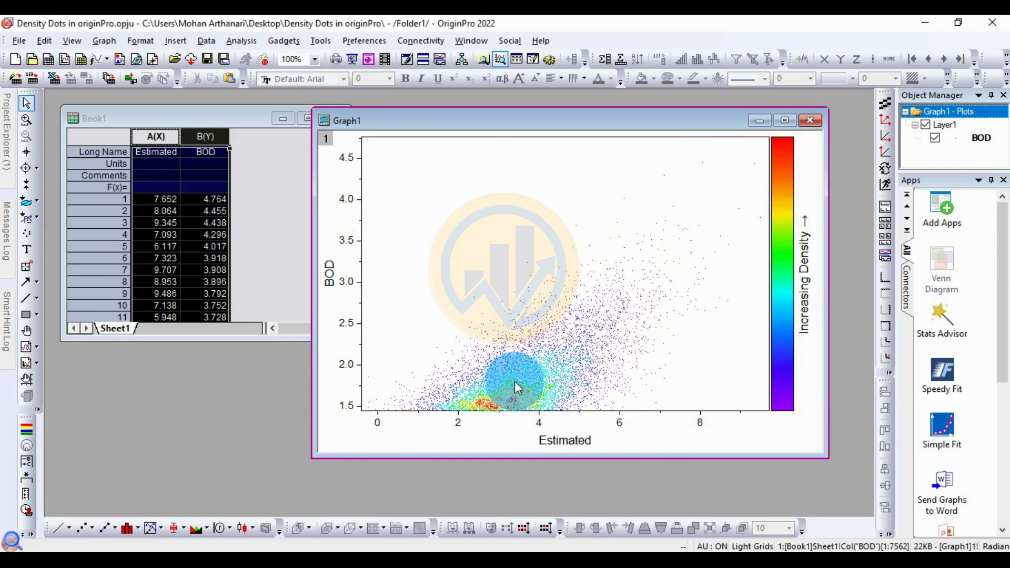
Change the density dot symbol to a filled circle.
double_click(546, 383)
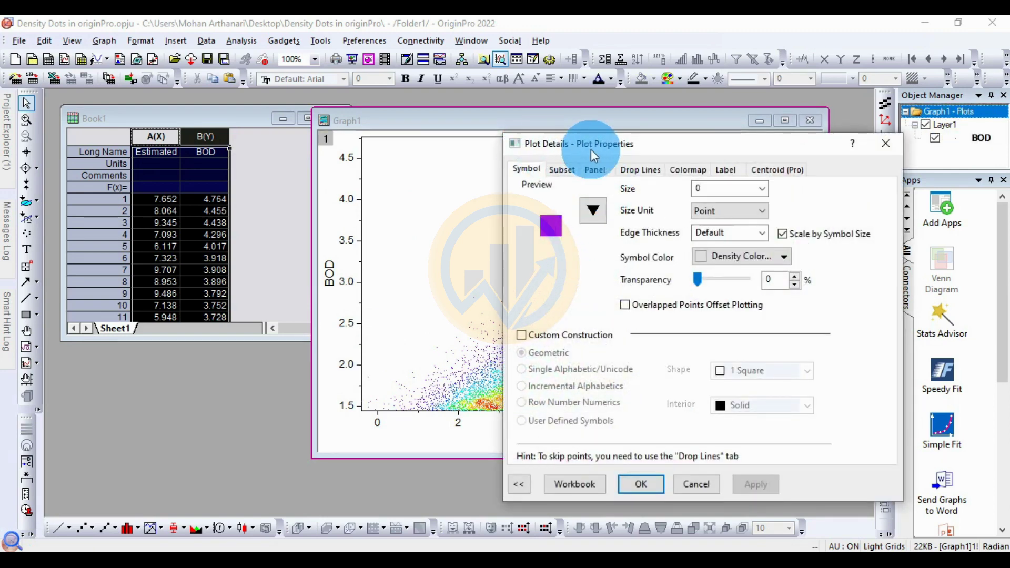
left_click_drag(698, 149, 253, 130)
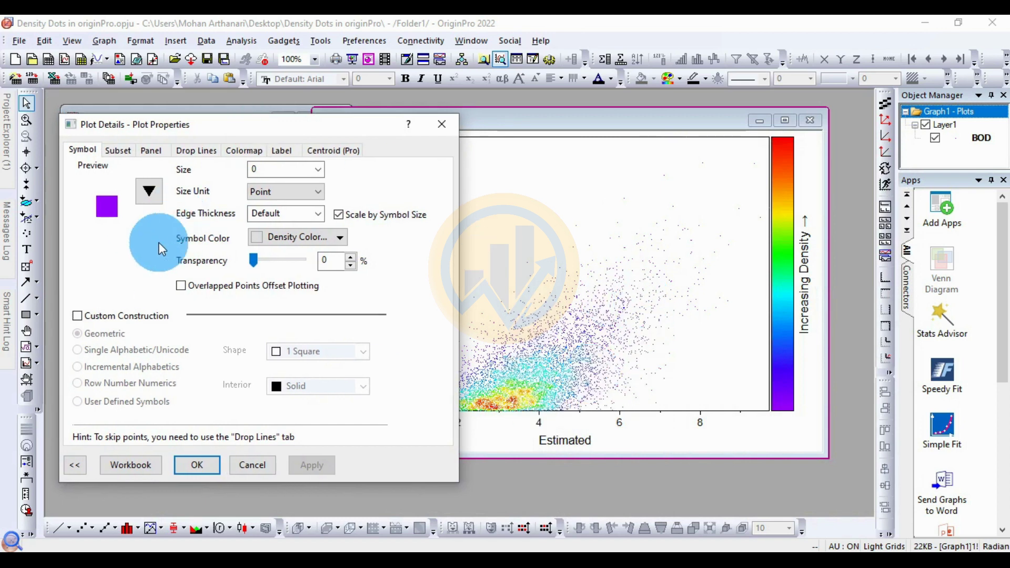
left_click(154, 200)
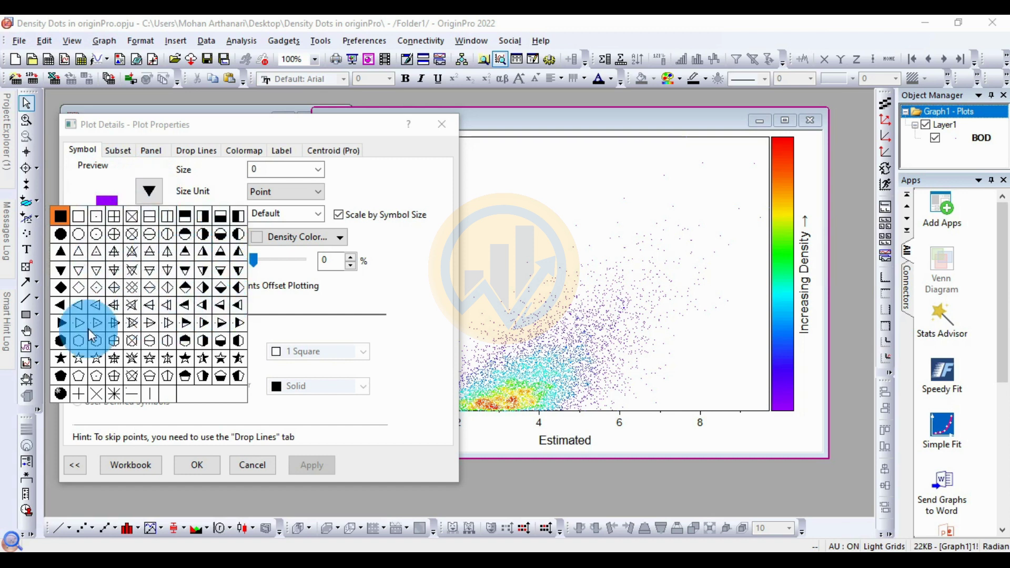
left_click(60, 237)
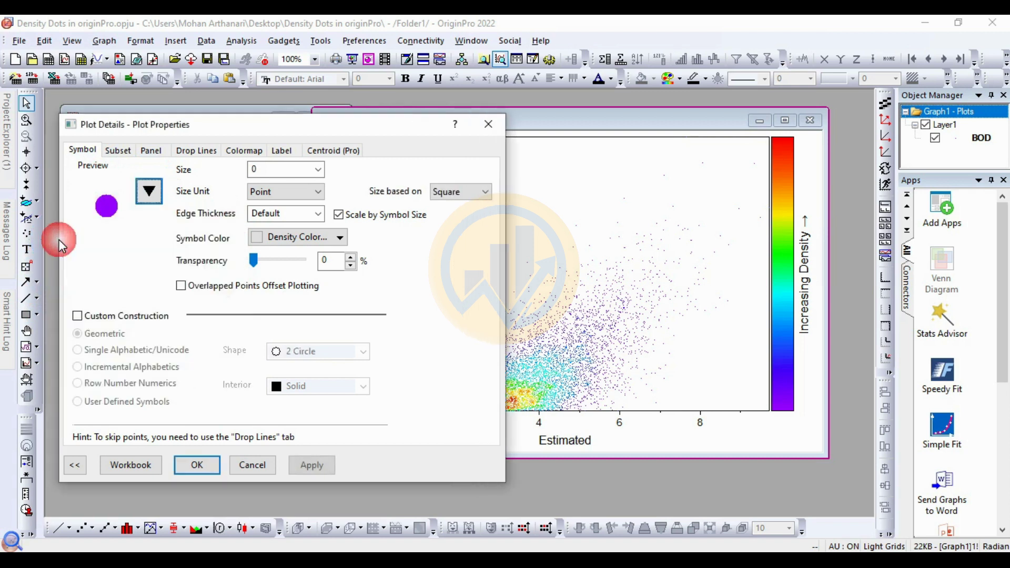
Set the symbol size to 4 and apply it.
left_click(318, 169)
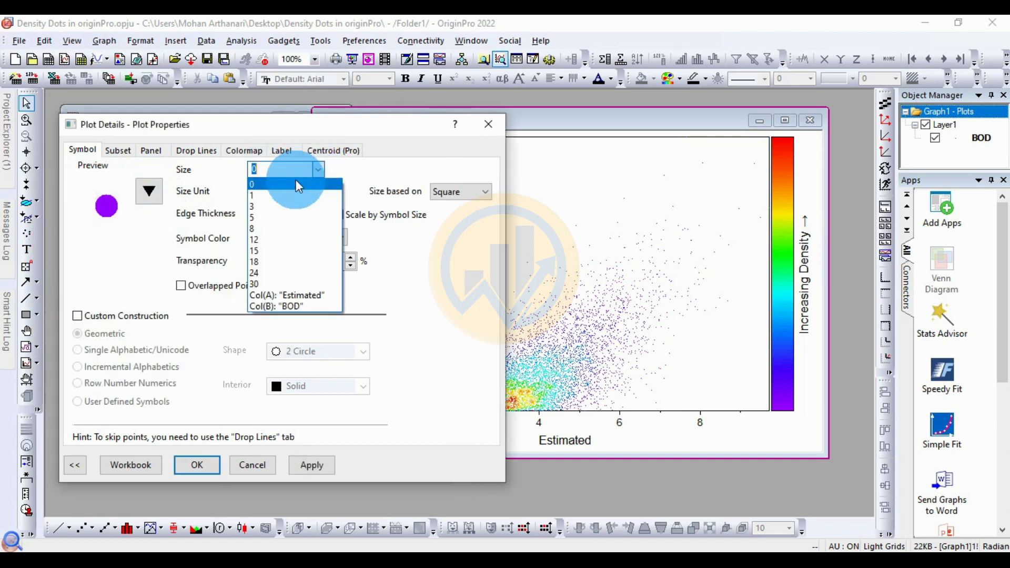
left_click(270, 206)
left_click(324, 466)
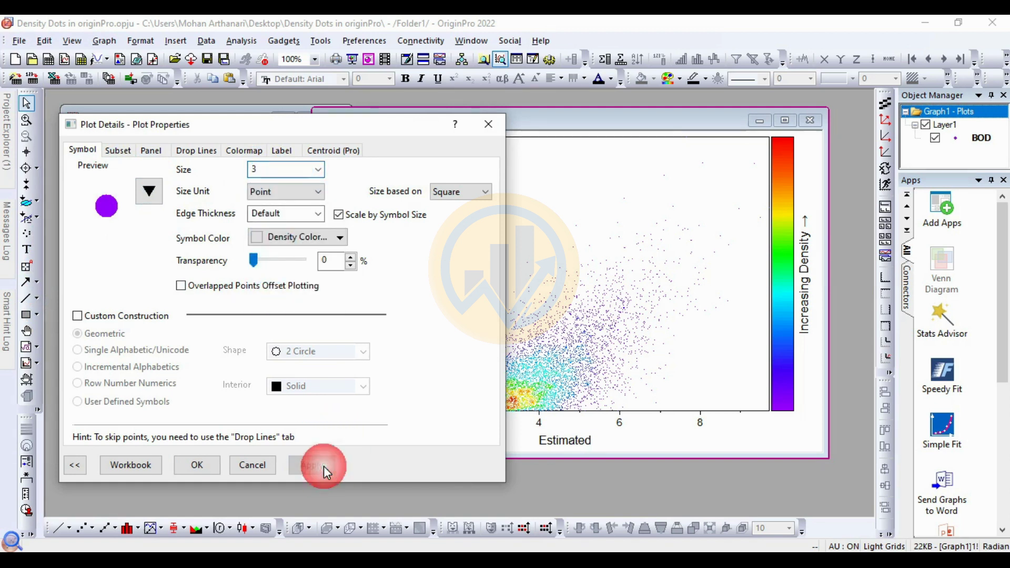
left_click(318, 170)
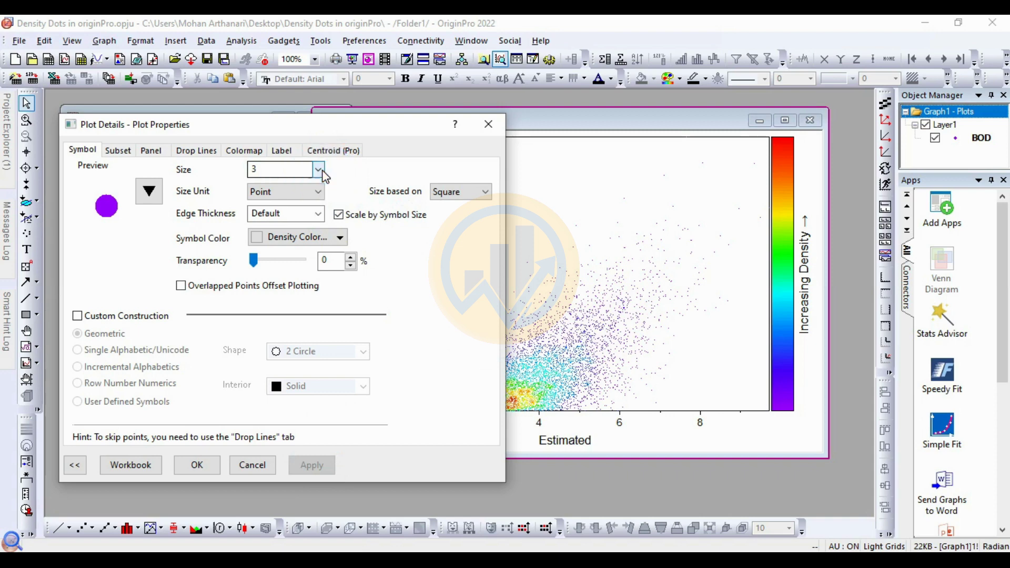
left_click(280, 170)
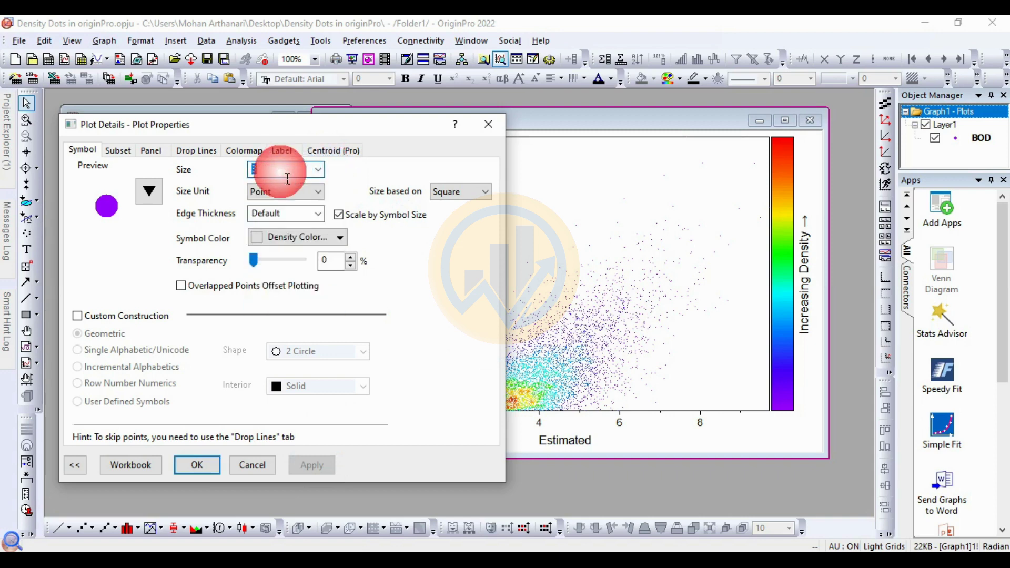
type("4")
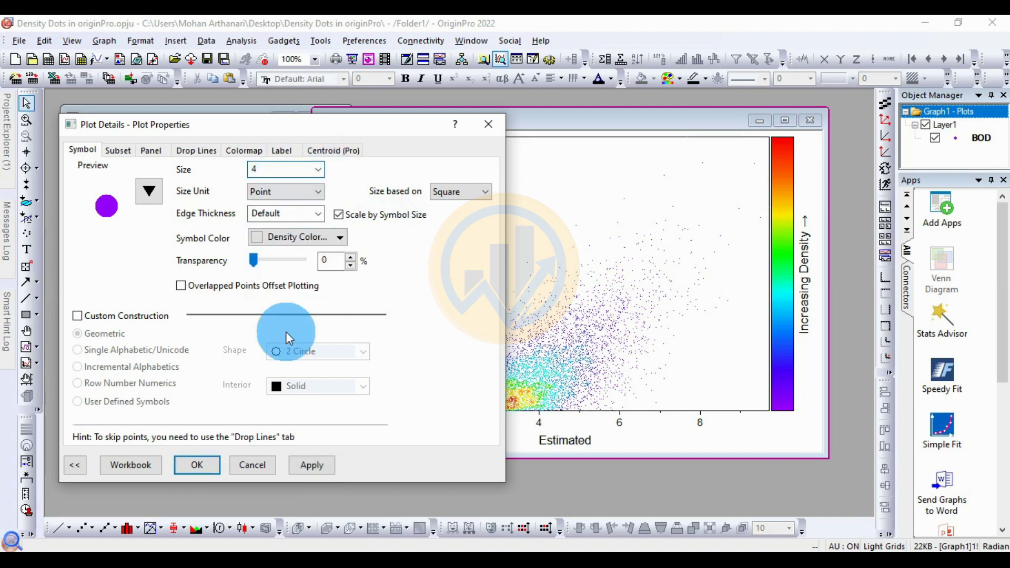
left_click(316, 465)
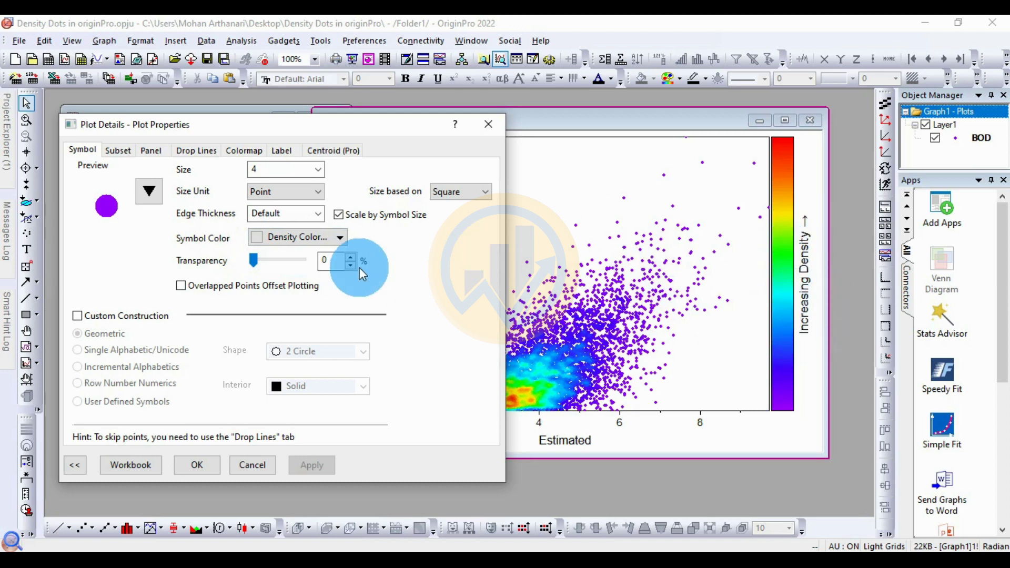
Try the BlueOrange and then Viridis colour lists on the density dots.
left_click(321, 243)
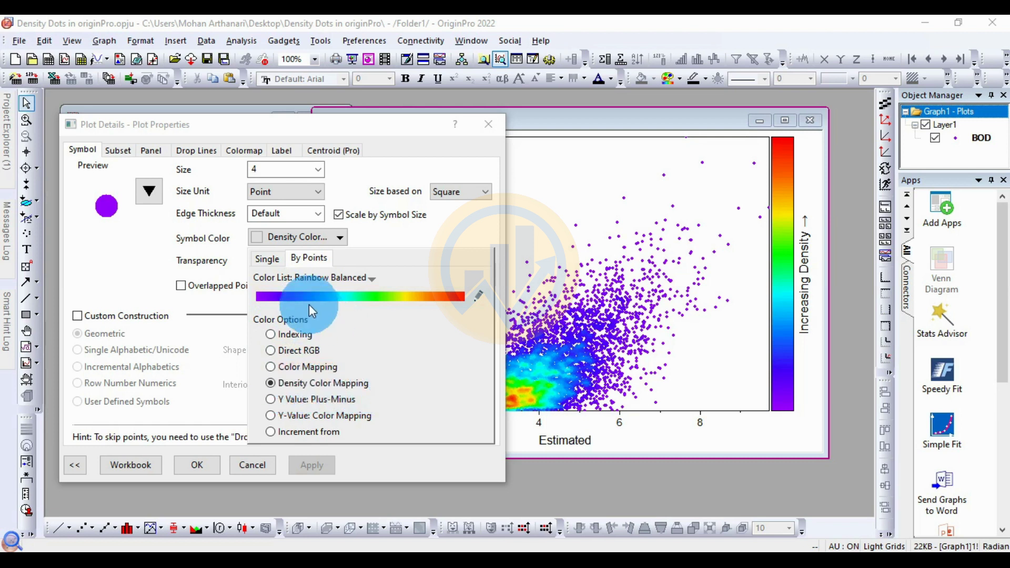
left_click(370, 278)
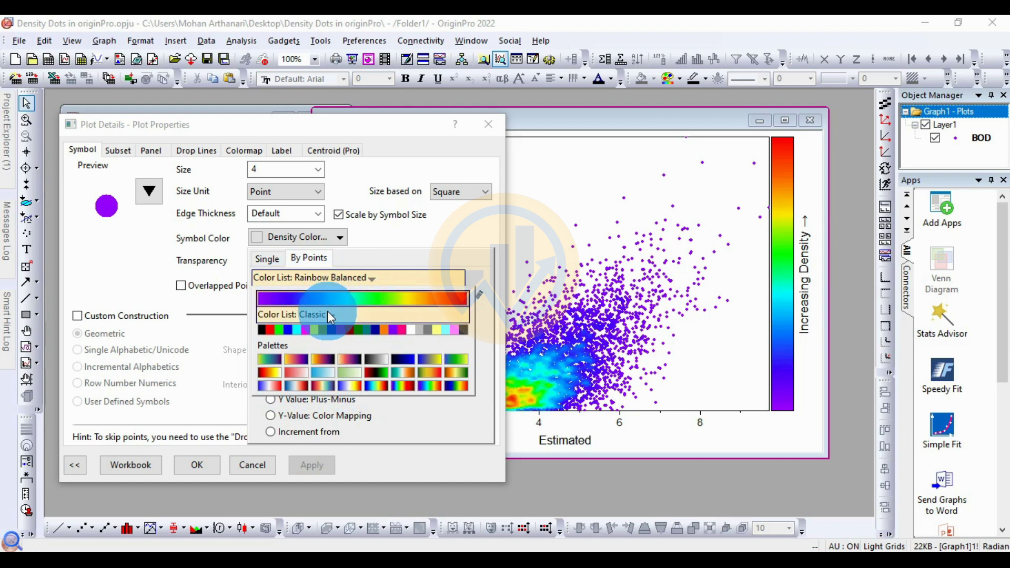
mouse_move(328, 312)
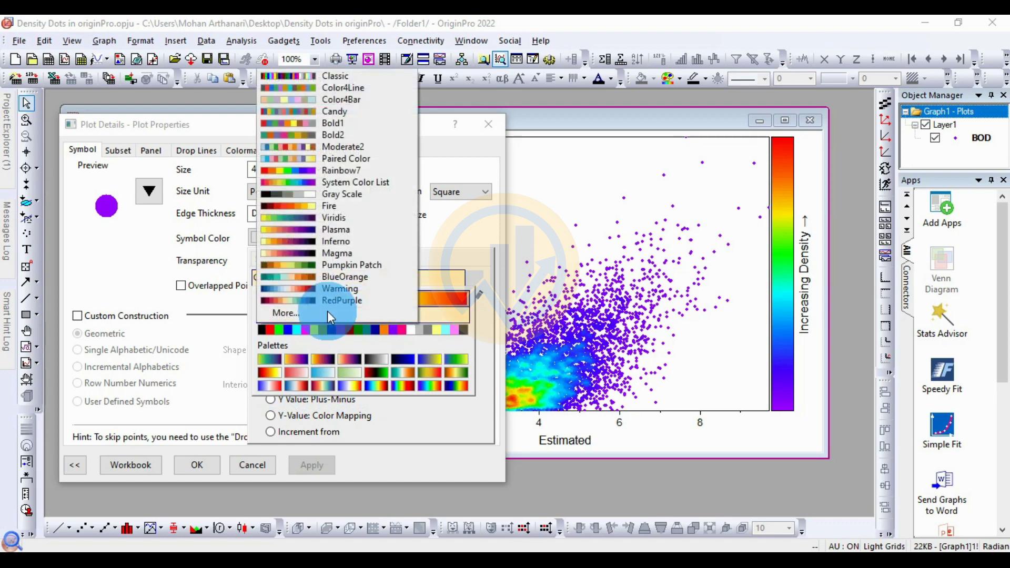
left_click(353, 277)
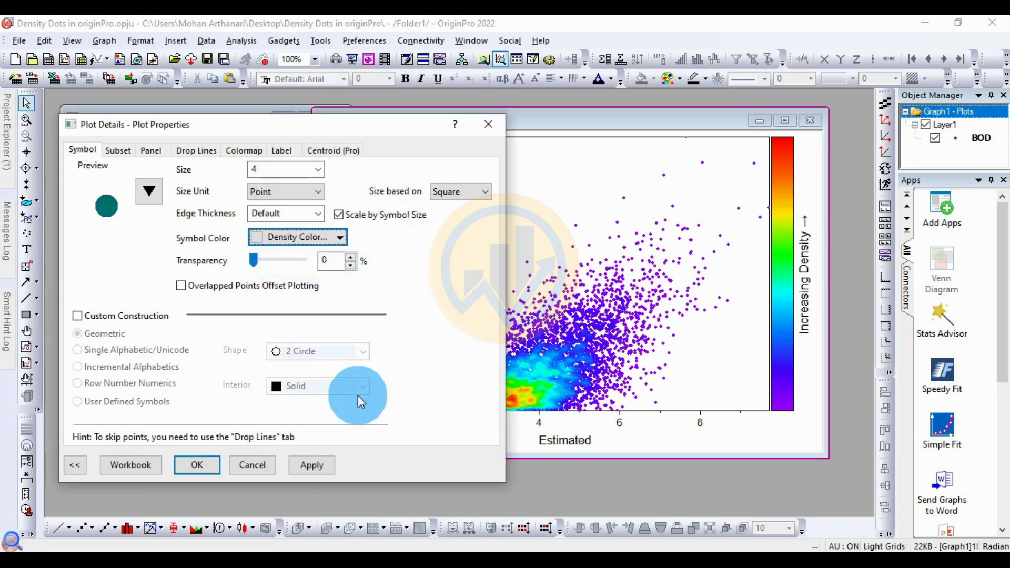
left_click(318, 464)
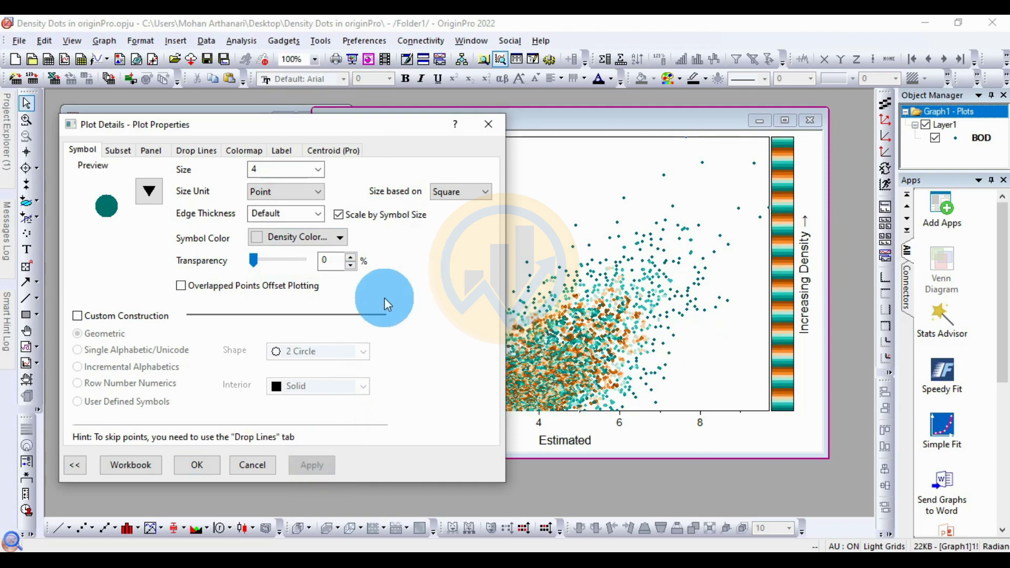
left_click(341, 238)
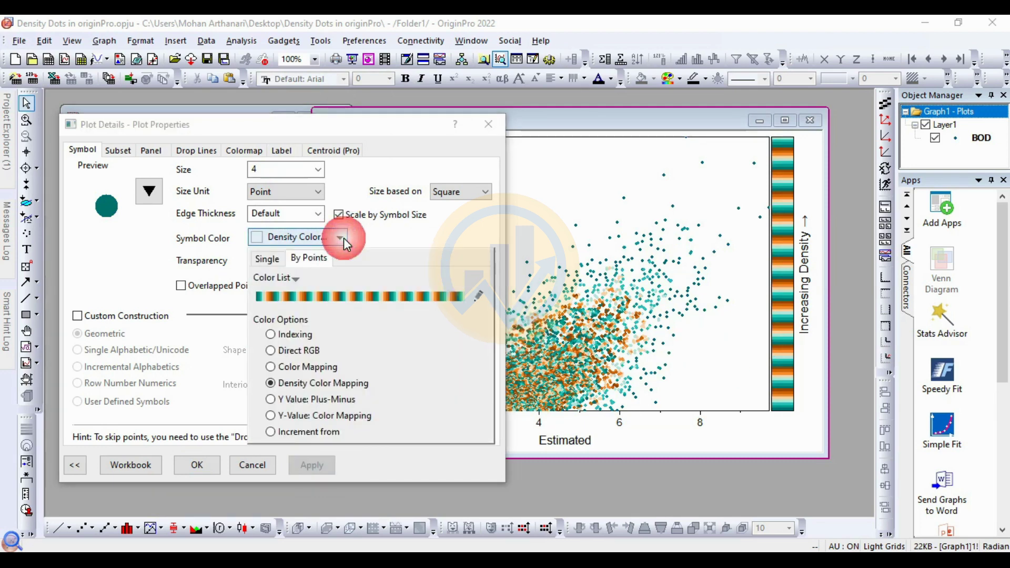
left_click(304, 274)
left_click(328, 314)
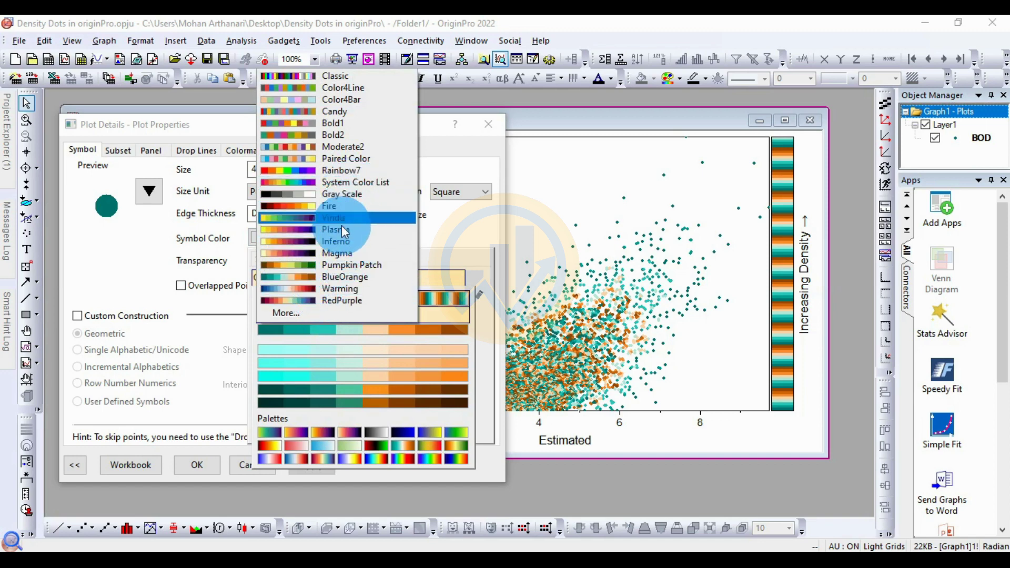
left_click(352, 218)
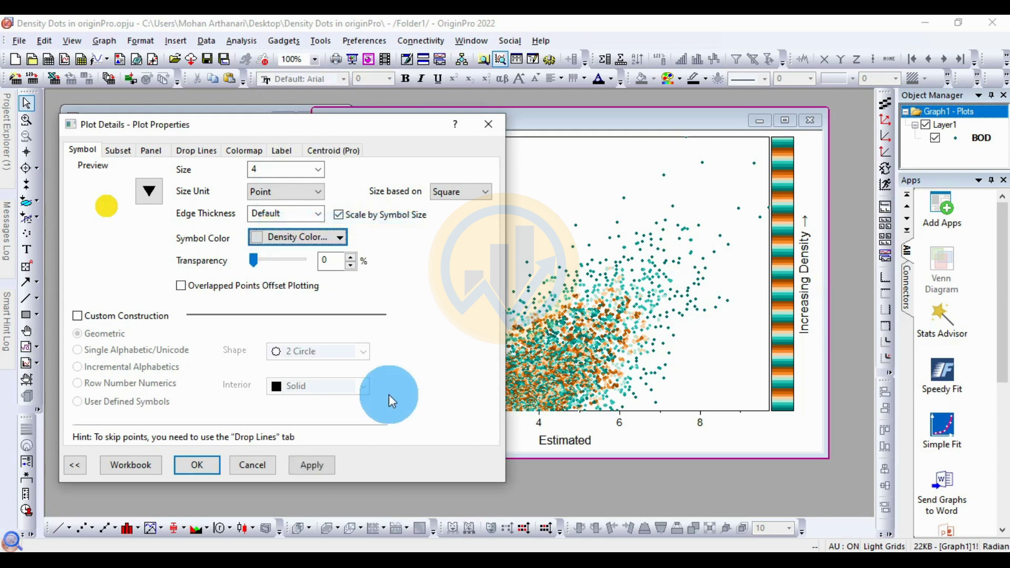
left_click(330, 466)
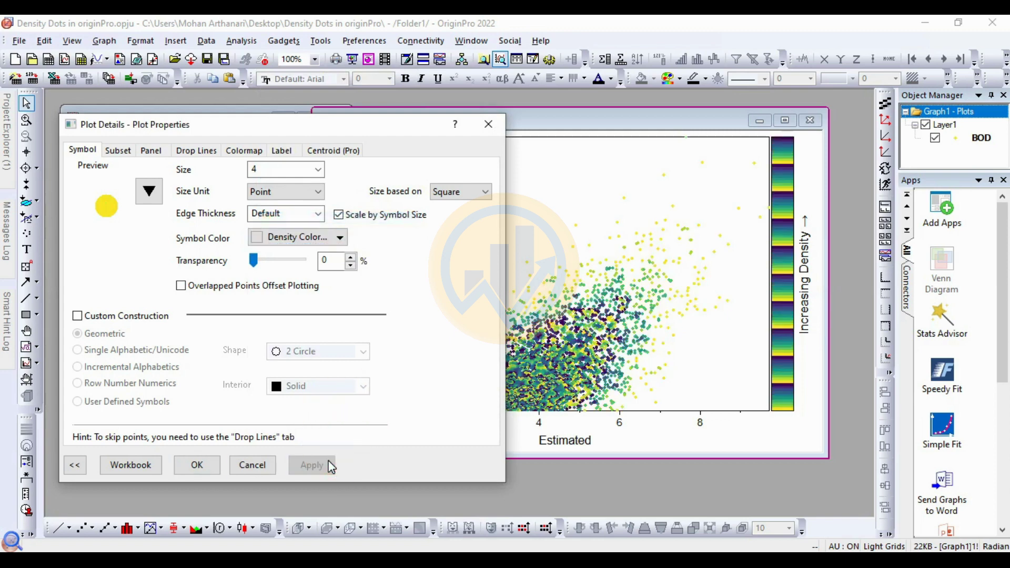
Try two other palettes on the dots, including a brown and green one.
left_click(318, 238)
left_click(298, 277)
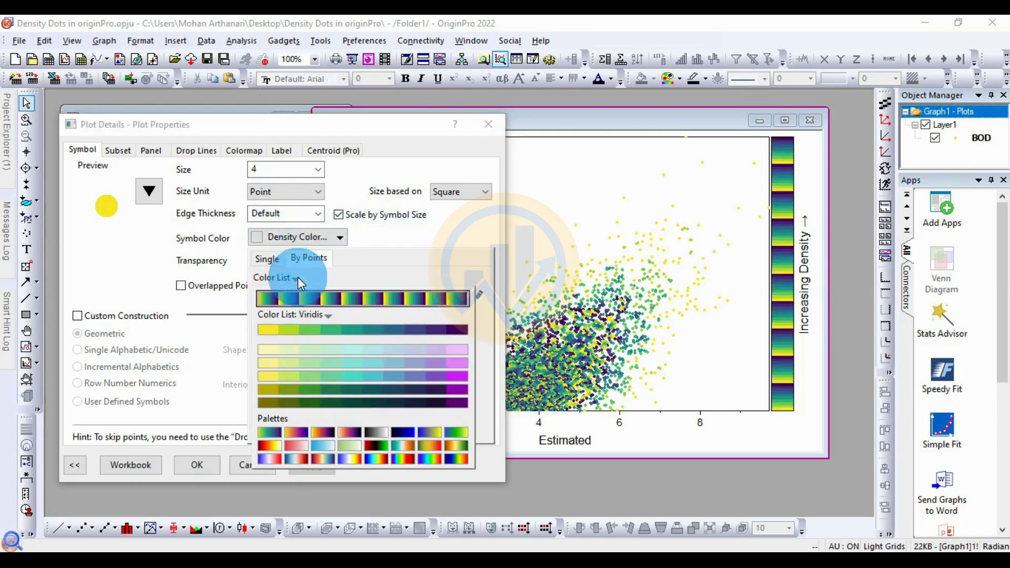
left_click(325, 318)
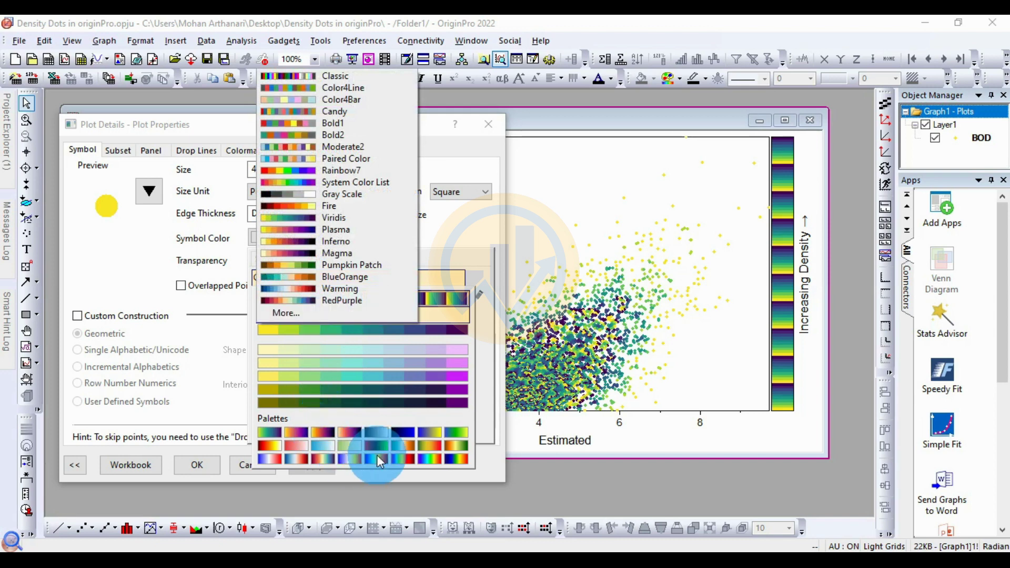
left_click(401, 446)
left_click(402, 444)
left_click(317, 468)
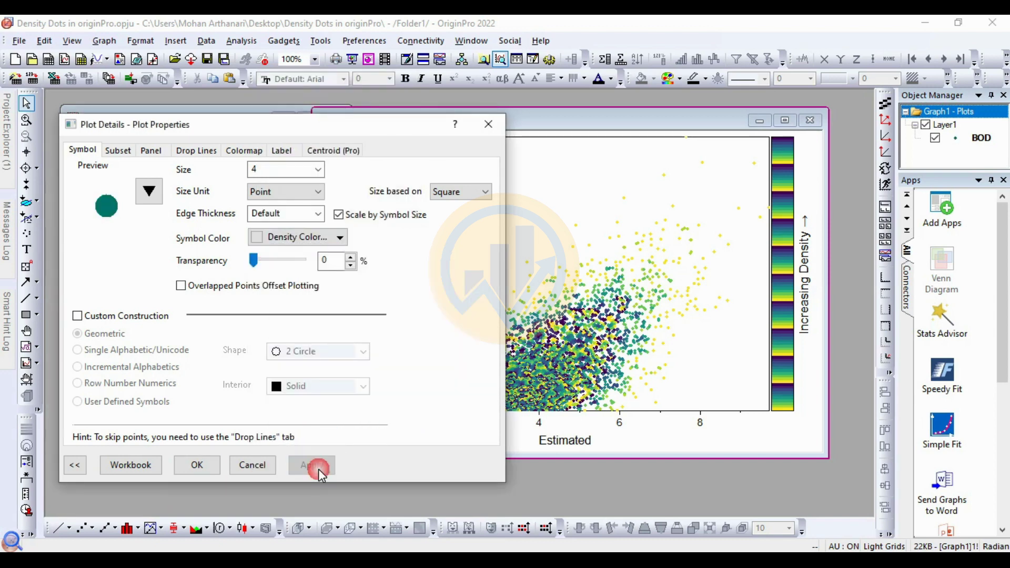
left_click(331, 243)
left_click(346, 279)
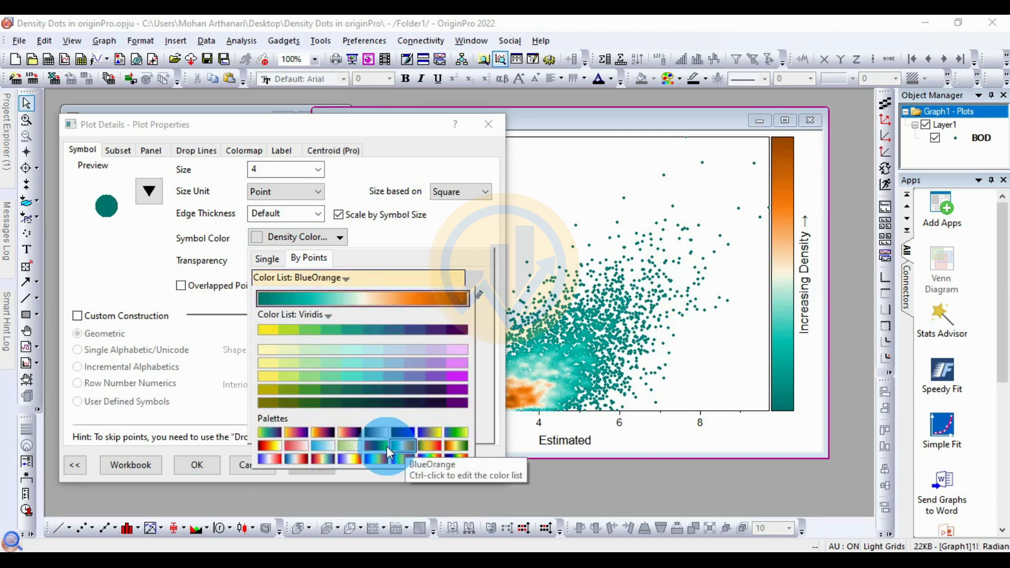
left_click(449, 448)
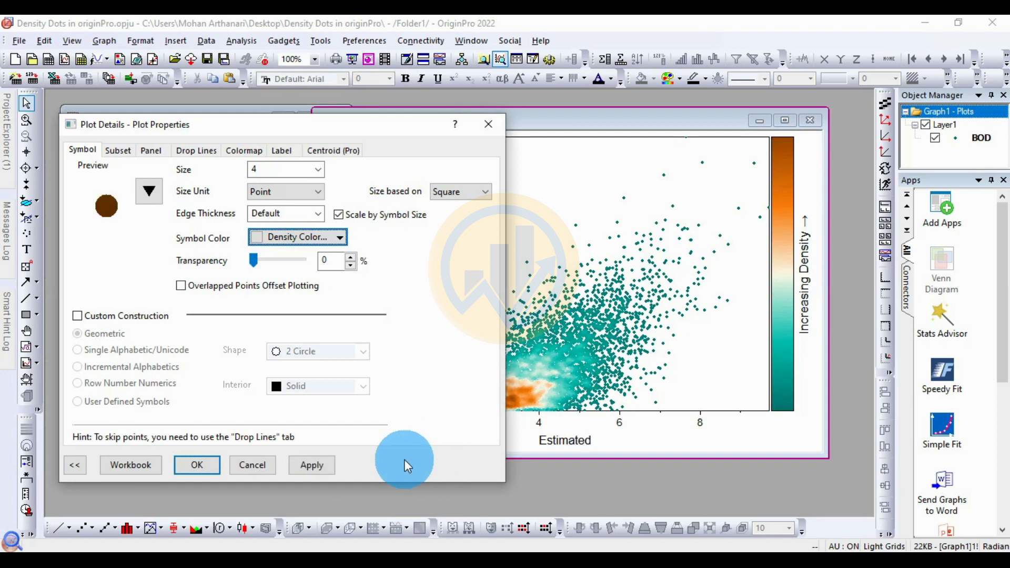
left_click(318, 466)
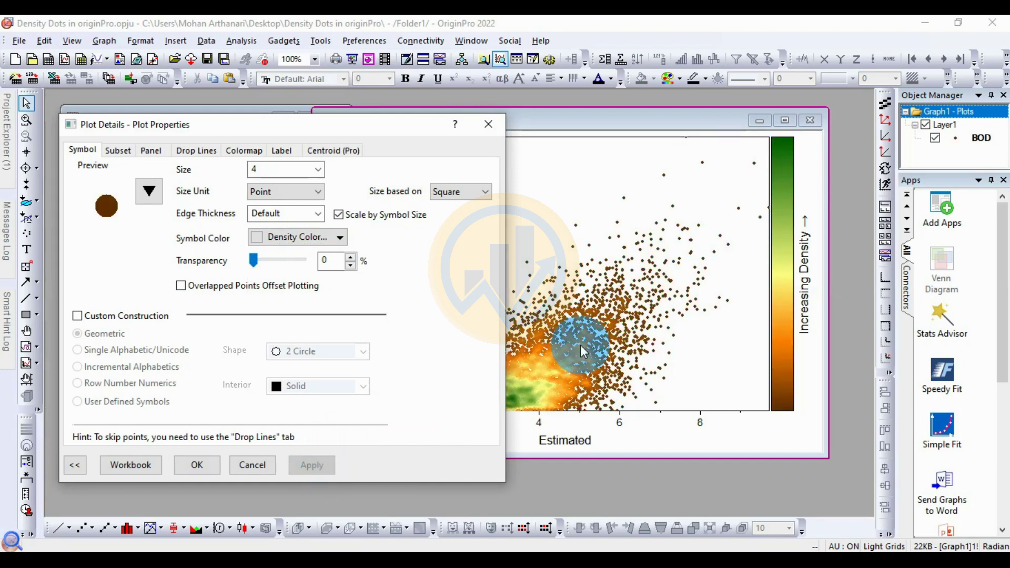
Apply the teal-orange BlueOrange palette again and close the plot settings.
left_click(334, 239)
left_click(335, 279)
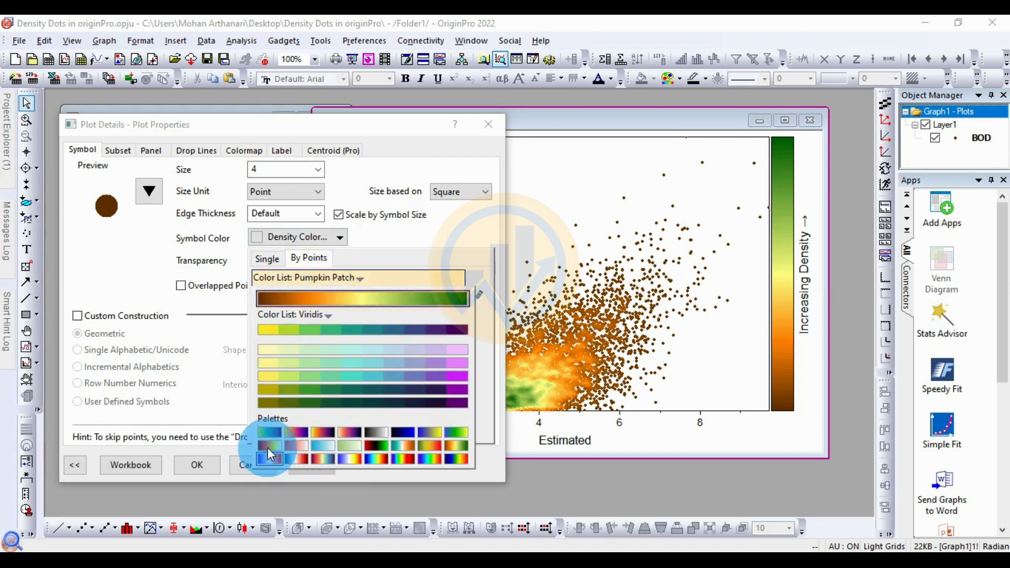
left_click(409, 444)
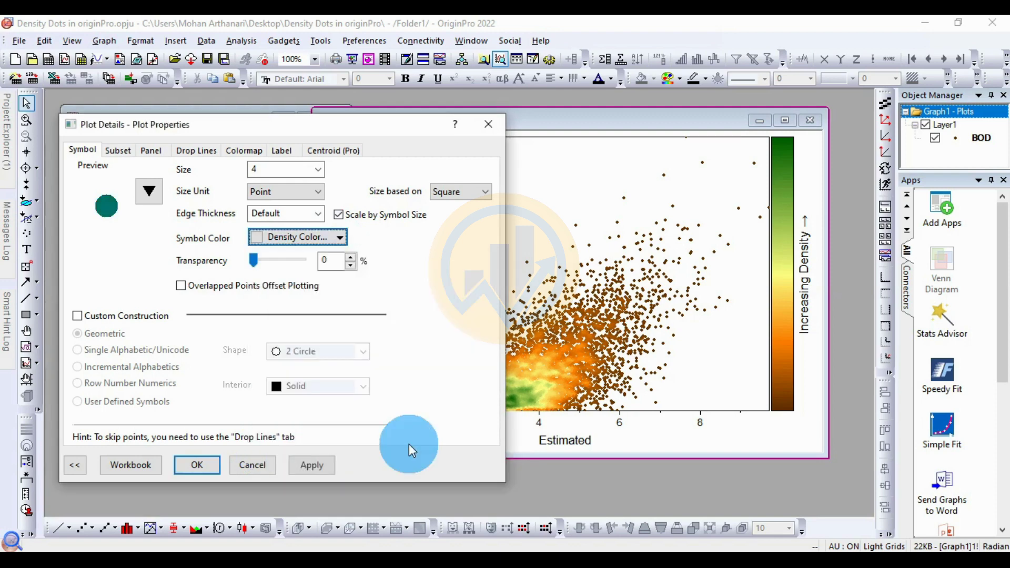
left_click(318, 471)
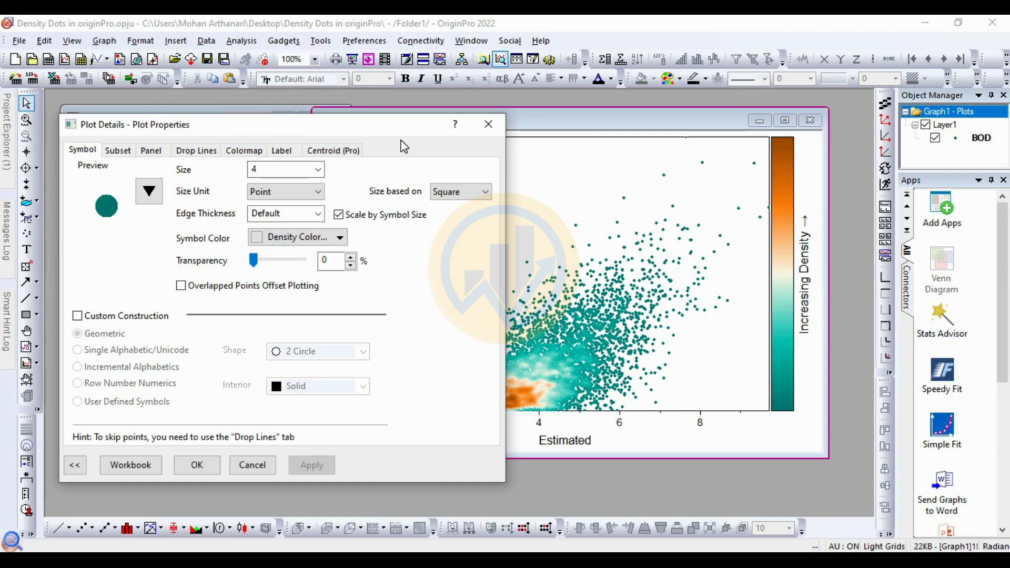
left_click_drag(355, 131, 521, 141)
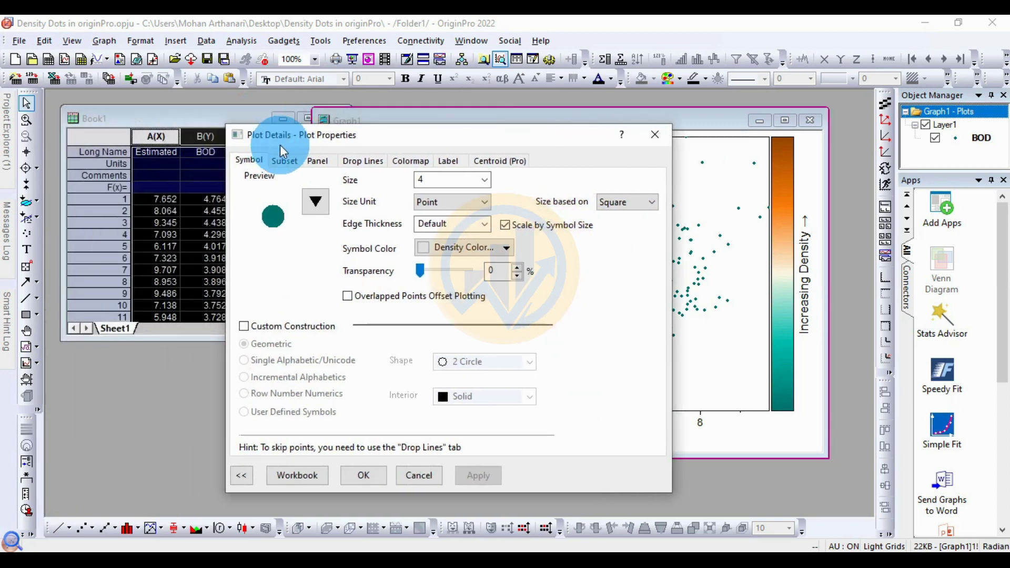
left_click(365, 477)
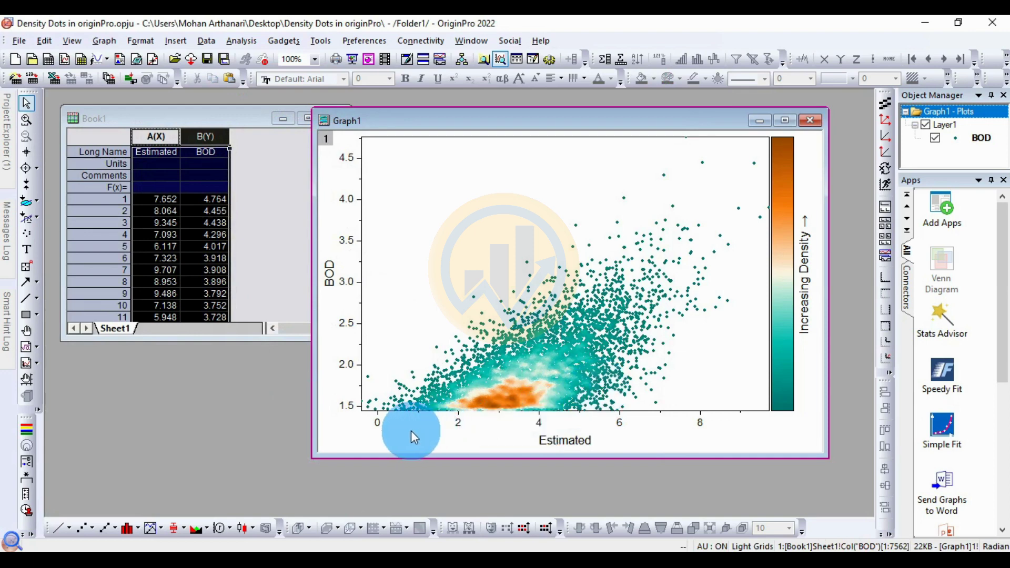
Set the x-axis tick labels to Times New Roman, size 18.
left_click(457, 423)
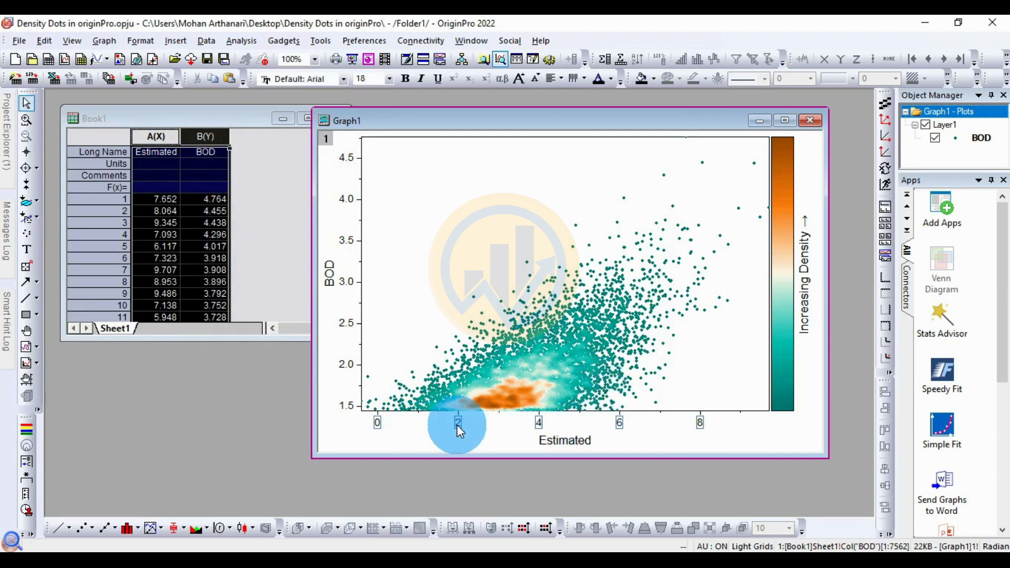
left_click(343, 79)
left_click(340, 105)
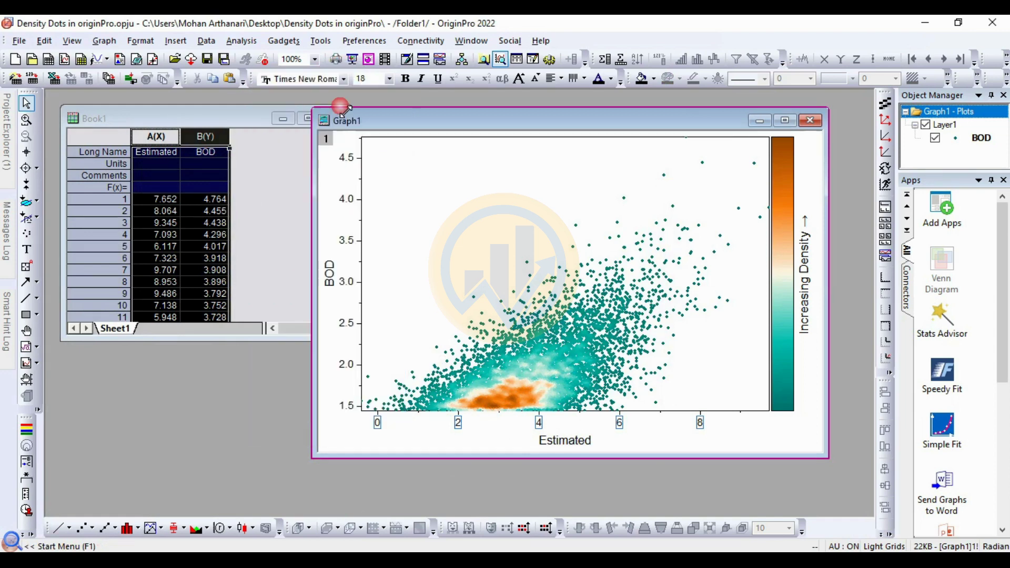
left_click(390, 79)
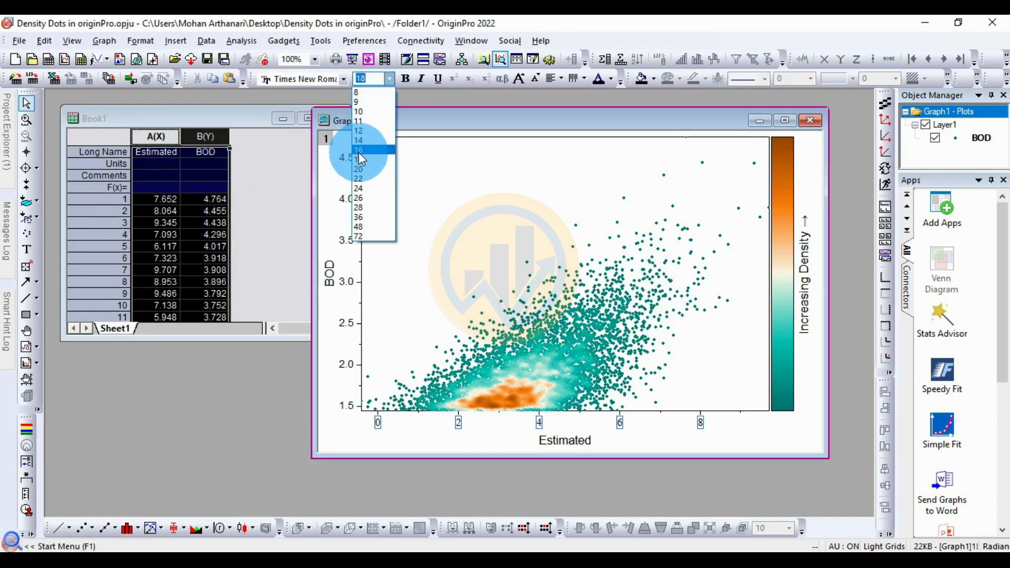
left_click(372, 160)
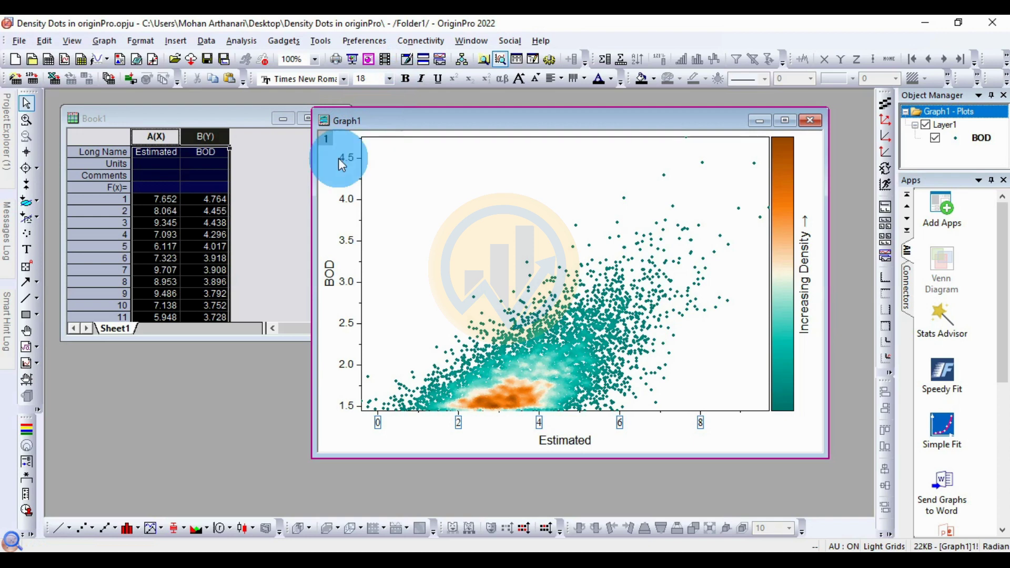
Set the Estimated axis title text to Times New Roman, size 18.
left_click(567, 451)
double_click(578, 447)
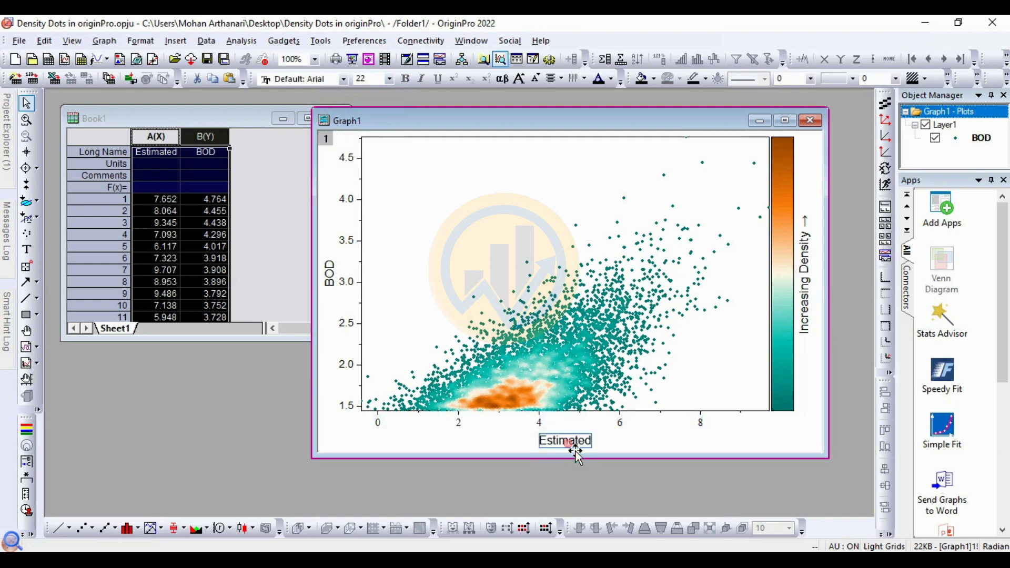
left_click_drag(586, 445, 548, 447)
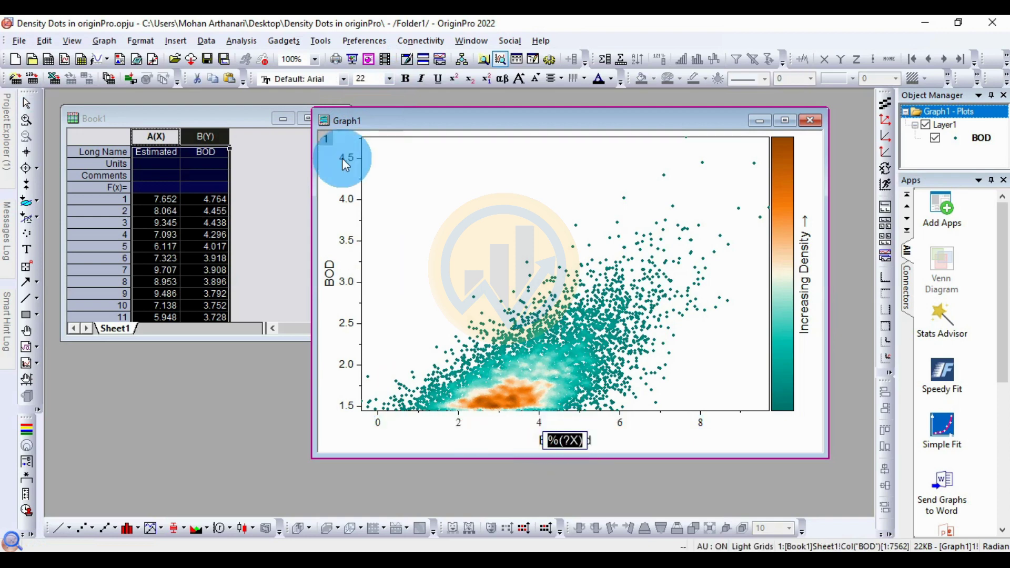
left_click(344, 79)
scroll(321, 121, "up", 5)
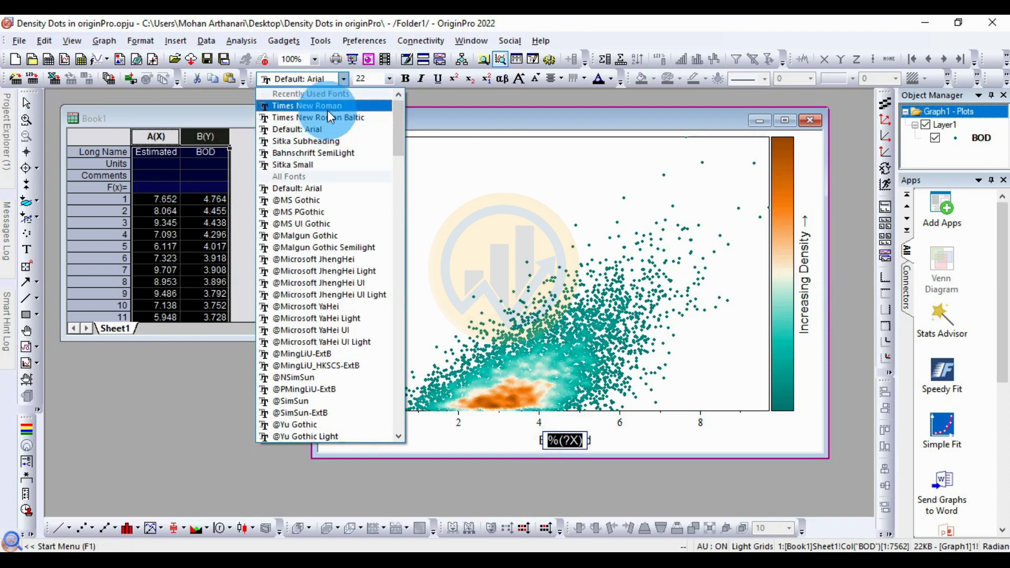
left_click(327, 108)
left_click(390, 79)
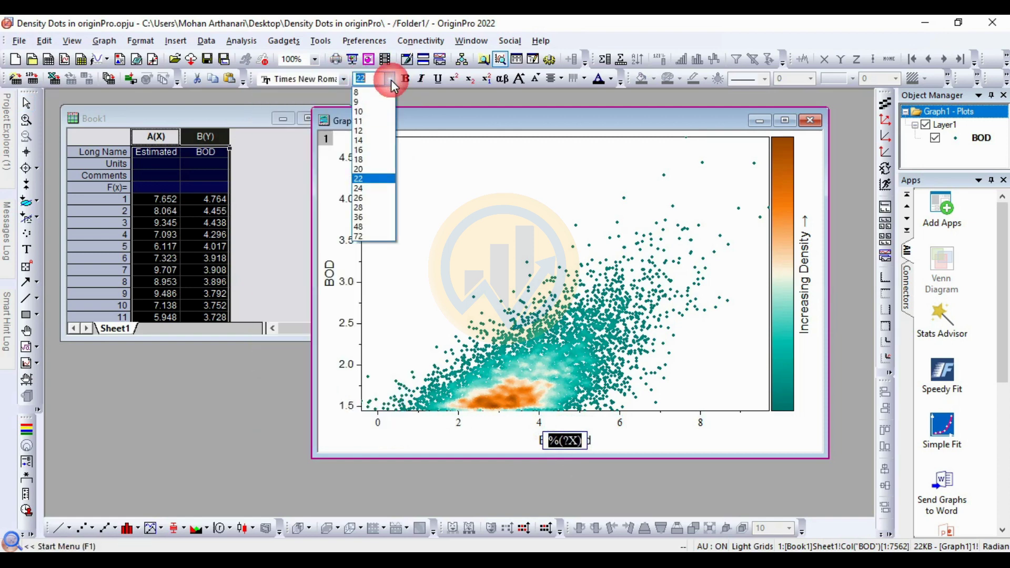
left_click(371, 159)
left_click(439, 425)
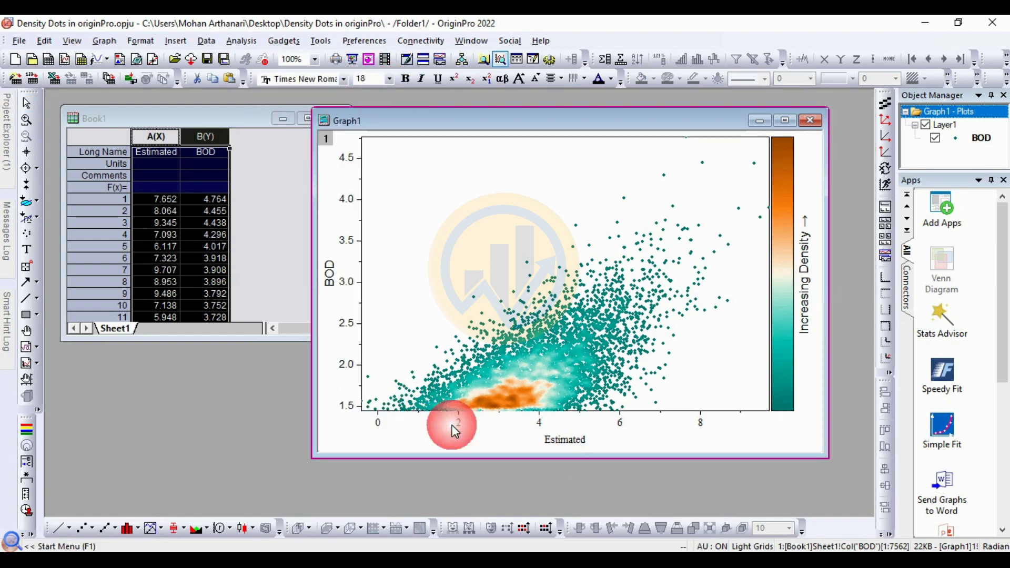
Make the Estimated axis title bold, then begin editing the BOD title.
left_click(554, 442)
double_click(576, 445)
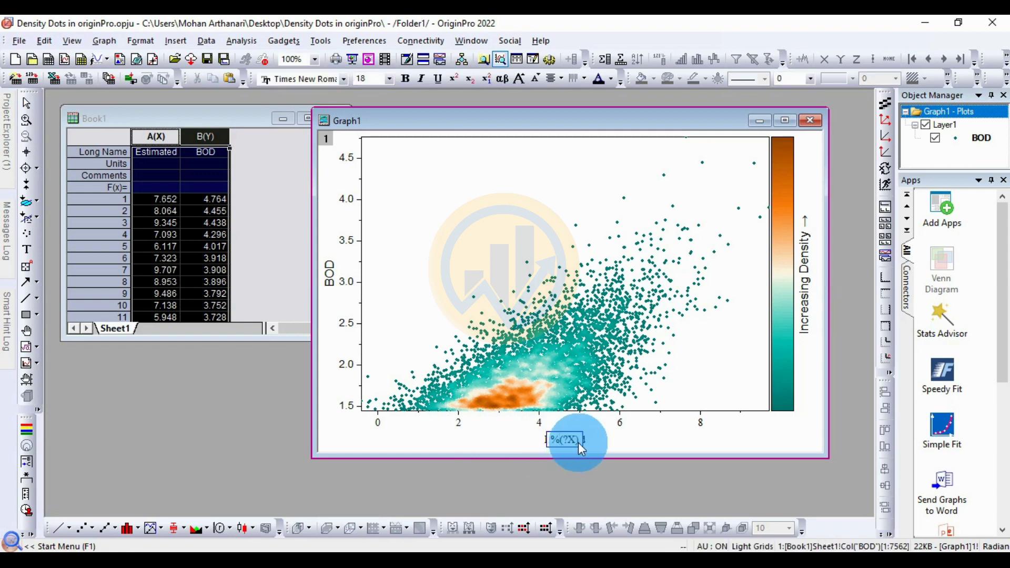
left_click(406, 83)
left_click(507, 444)
left_click(370, 436)
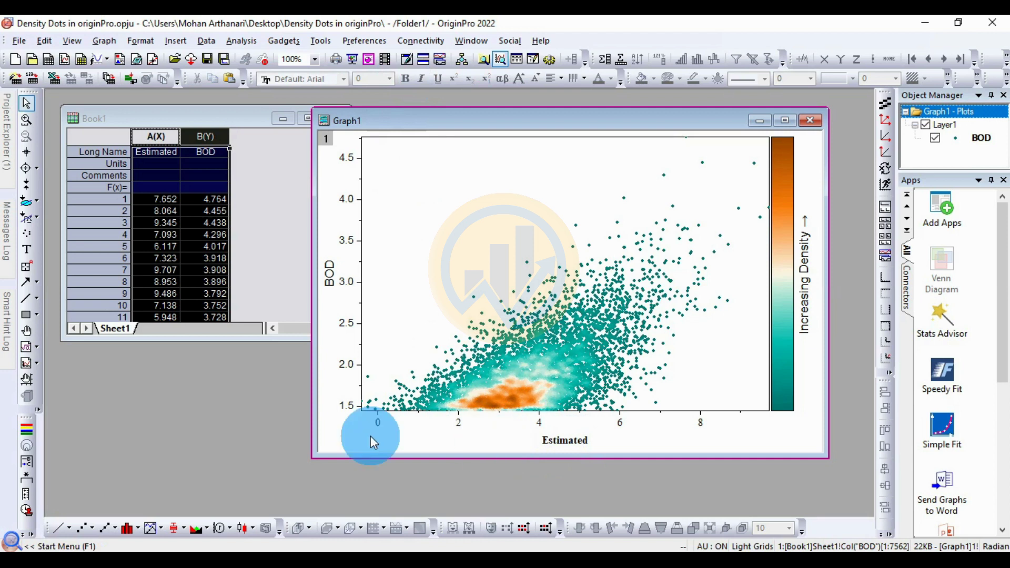
double_click(332, 283)
Make the BOD y-axis title bold Times New Roman, size 18.
left_click_drag(365, 283, 332, 289)
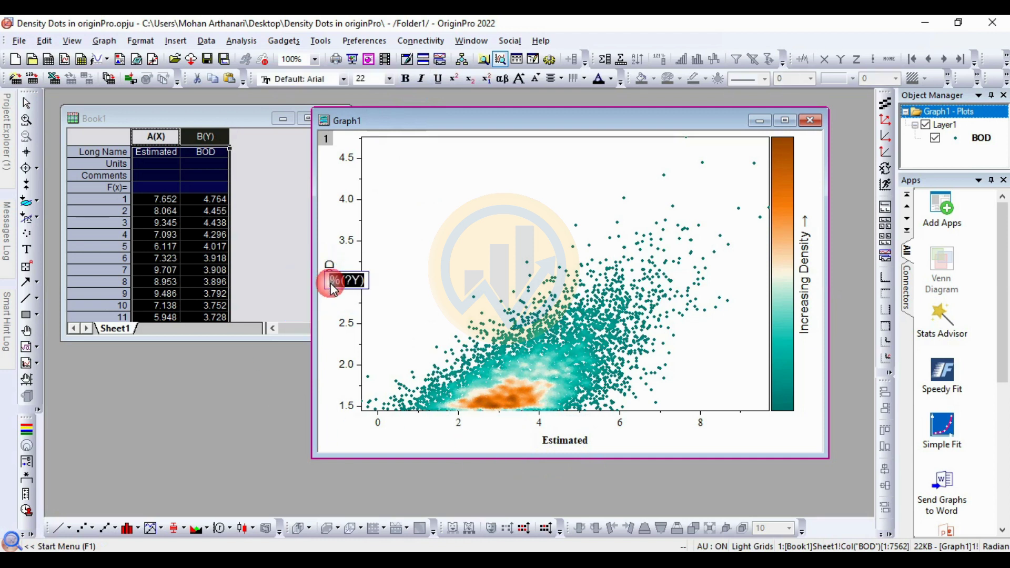
left_click(344, 79)
left_click(329, 106)
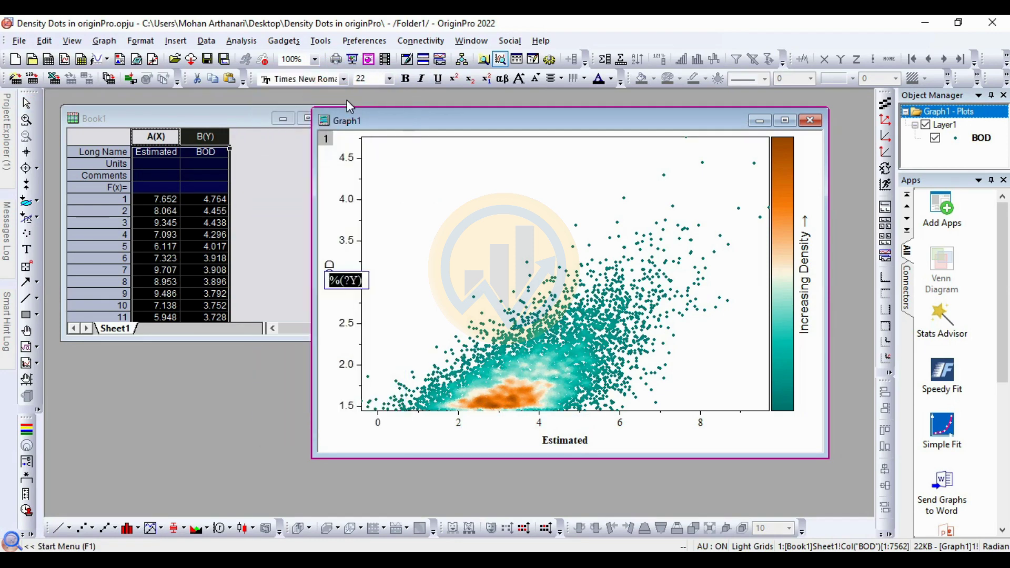
left_click(389, 80)
left_click(365, 159)
left_click(403, 80)
left_click(420, 238)
Set the y-axis tick labels to Times New Roman, size 18.
left_click(348, 238)
left_click(343, 80)
scroll(321, 145, "up", 2)
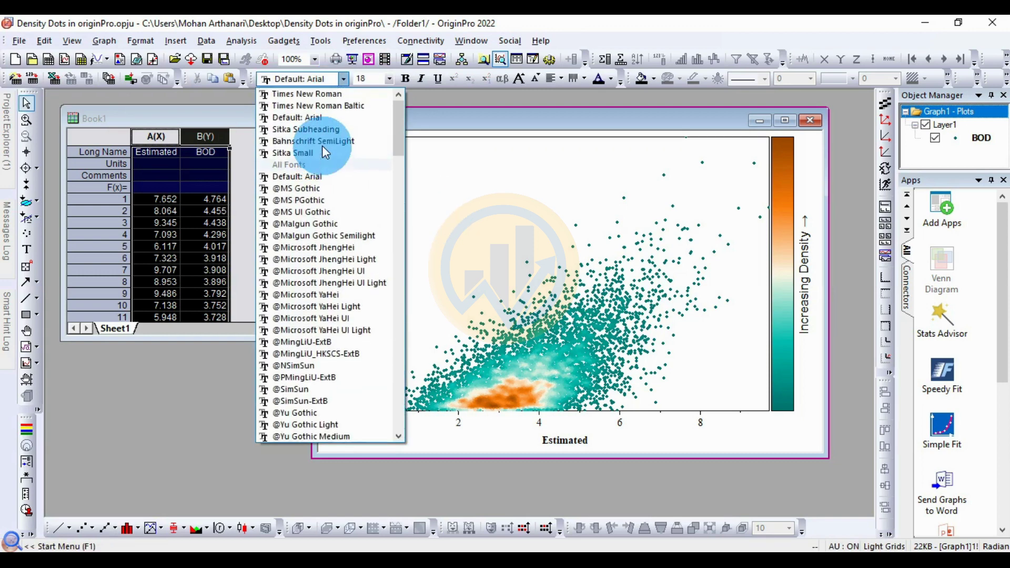
left_click(329, 108)
left_click(389, 79)
left_click(364, 158)
left_click(457, 175)
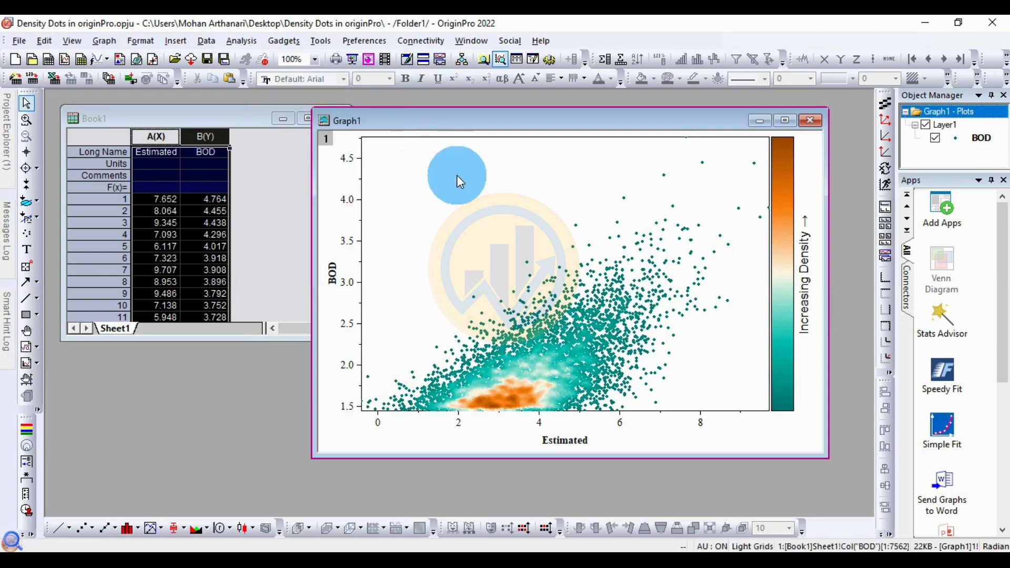
Make the Increasing Density colorbar title bold Times New Roman, size 18.
left_click(809, 301)
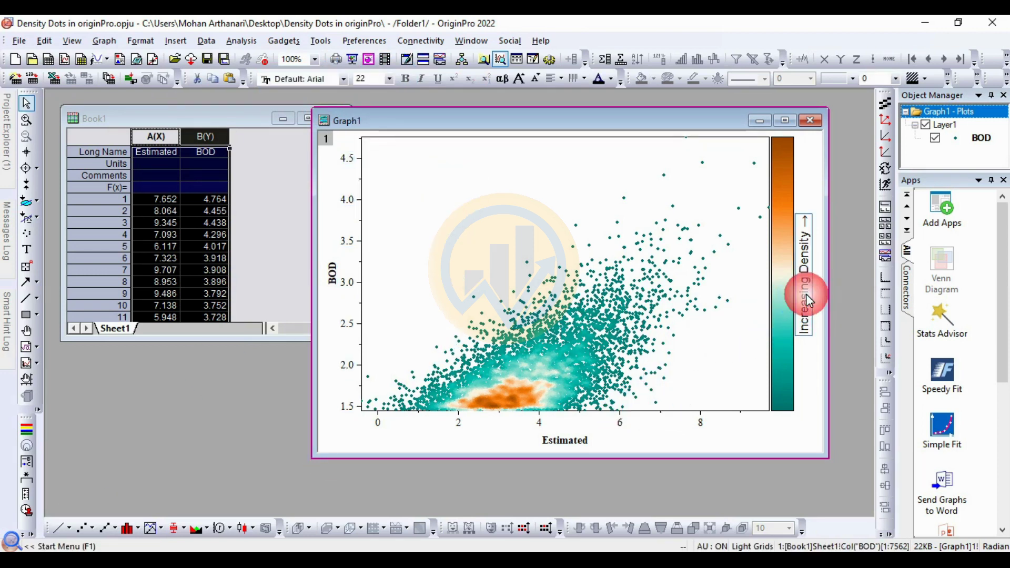
left_click(343, 79)
left_click(368, 79)
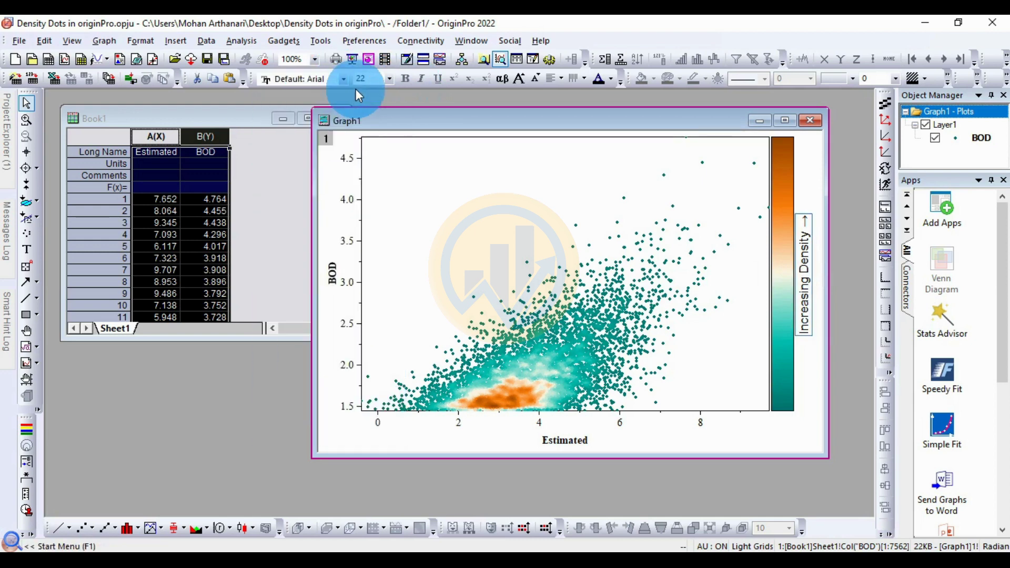
left_click(389, 79)
left_click(359, 159)
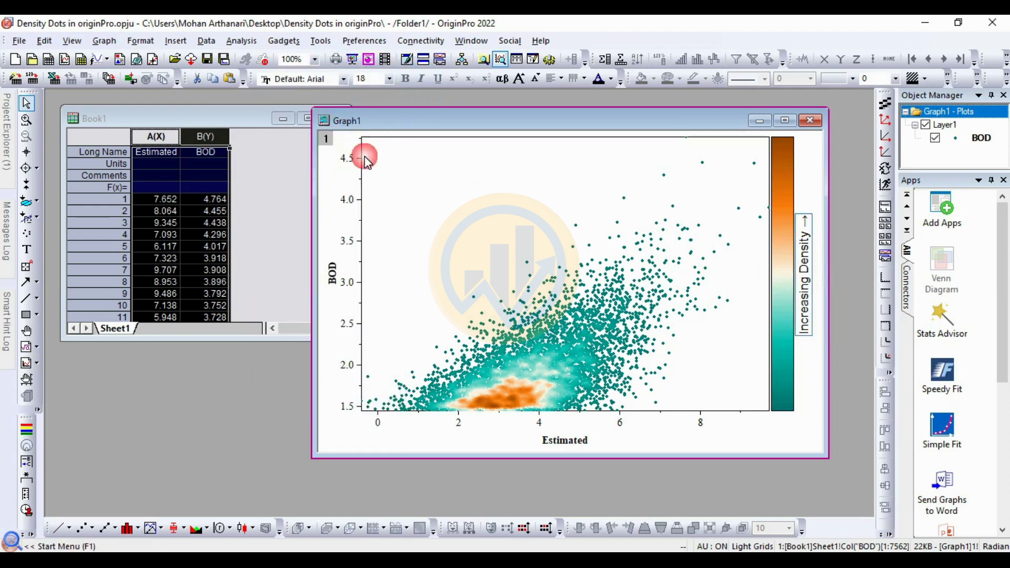
double_click(813, 281)
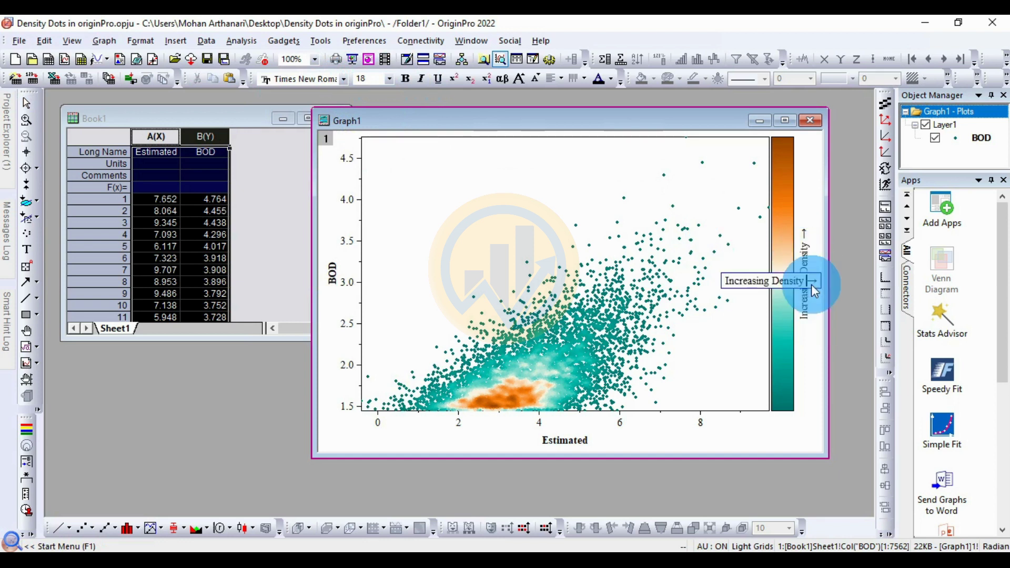
left_click_drag(816, 282, 726, 284)
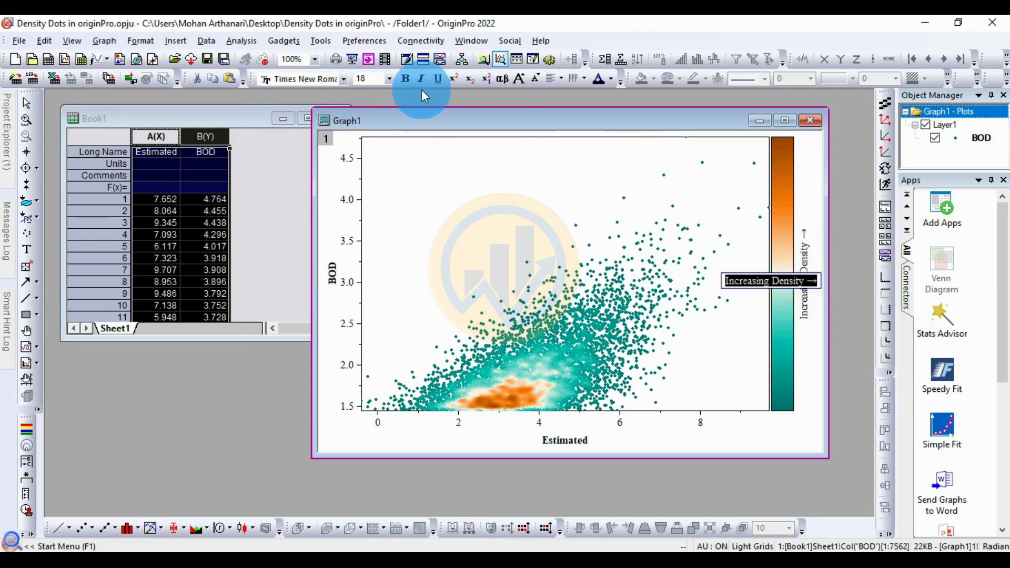
left_click(405, 78)
left_click(565, 198)
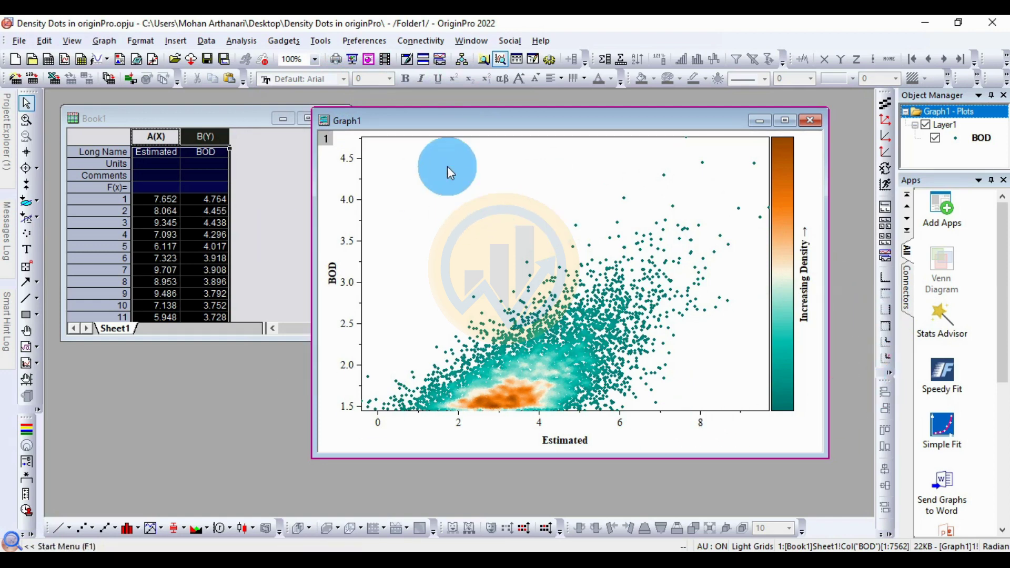
mouse_move(530, 129)
left_mouse_down()
mouse_move(498, 136)
mouse_move(542, 136)
left_mouse_up()
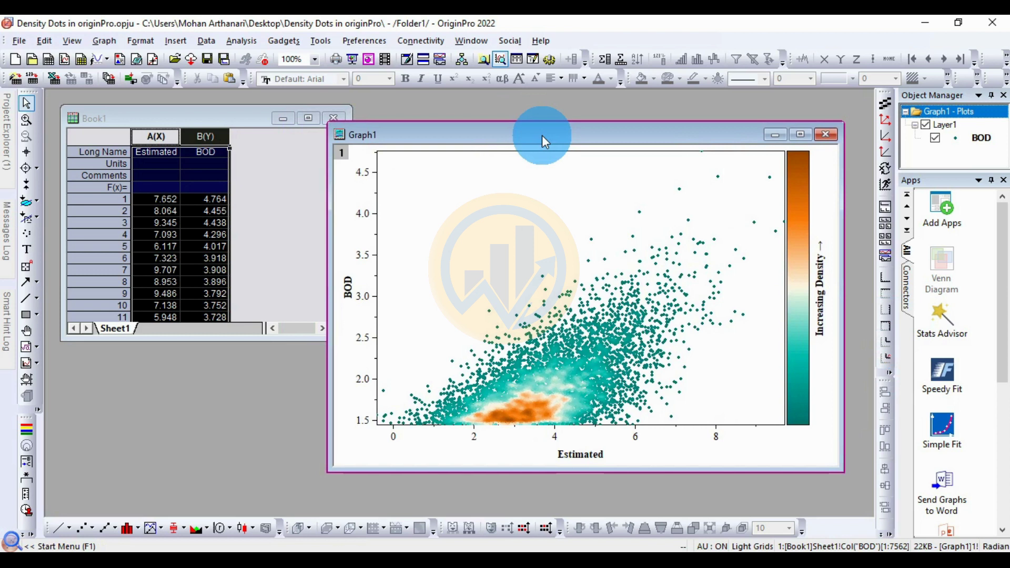
mouse_move(486, 146)
left_mouse_down()
mouse_move(481, 122)
mouse_move(484, 141)
left_mouse_up()
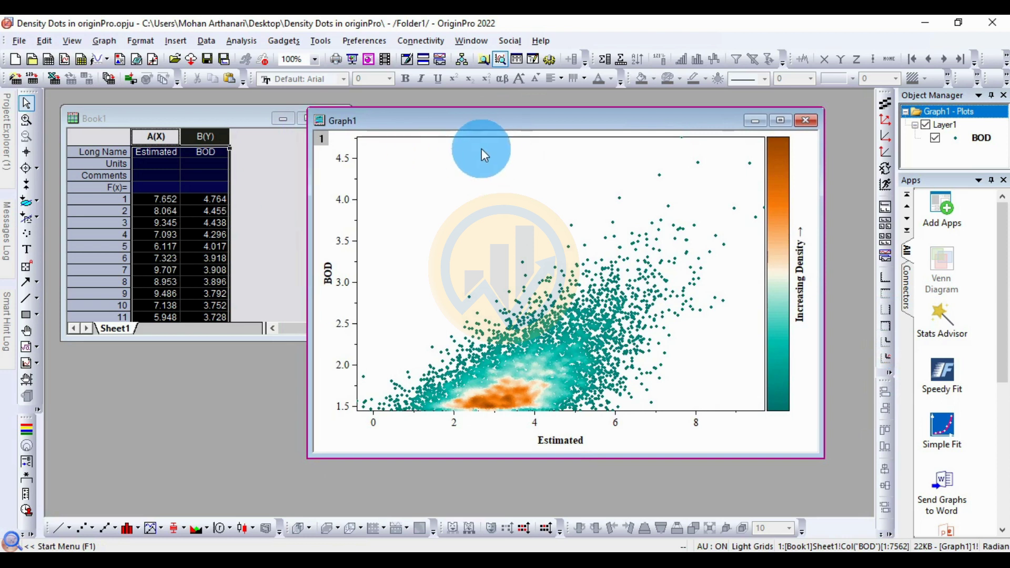
Open the Export Graph dialog from File > Export Graph.
left_click(19, 40)
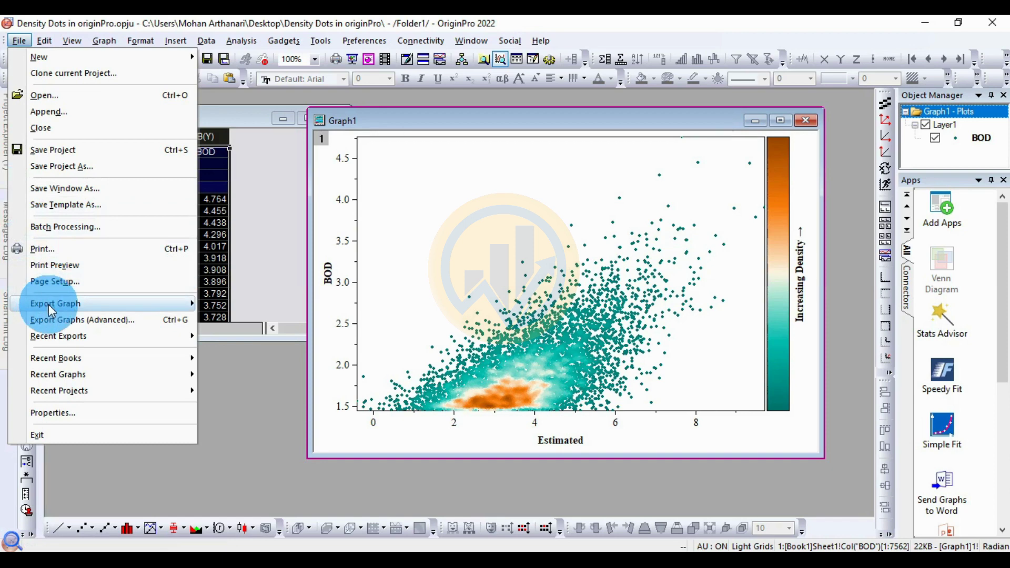
mouse_move(50, 305)
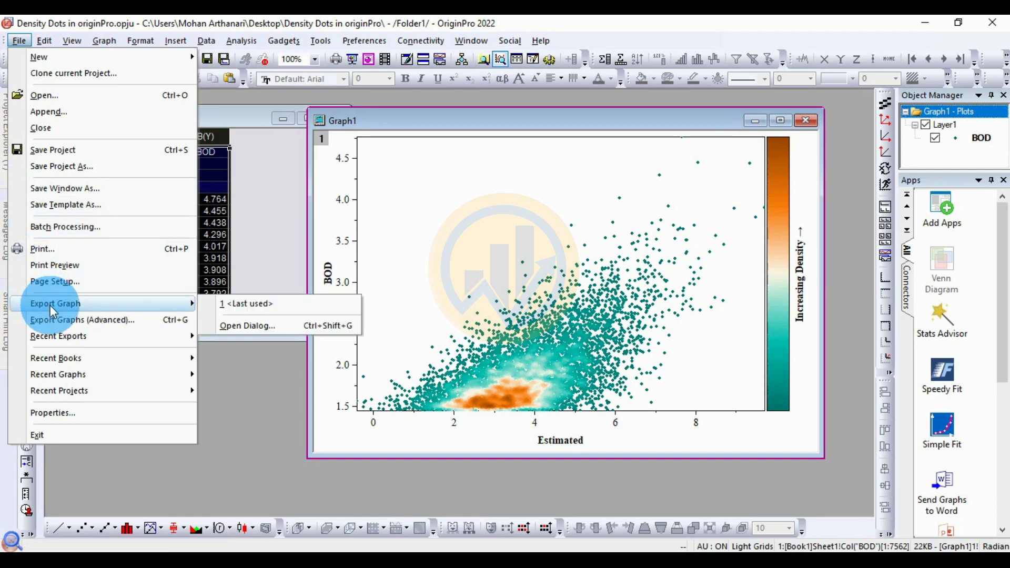
left_click(247, 327)
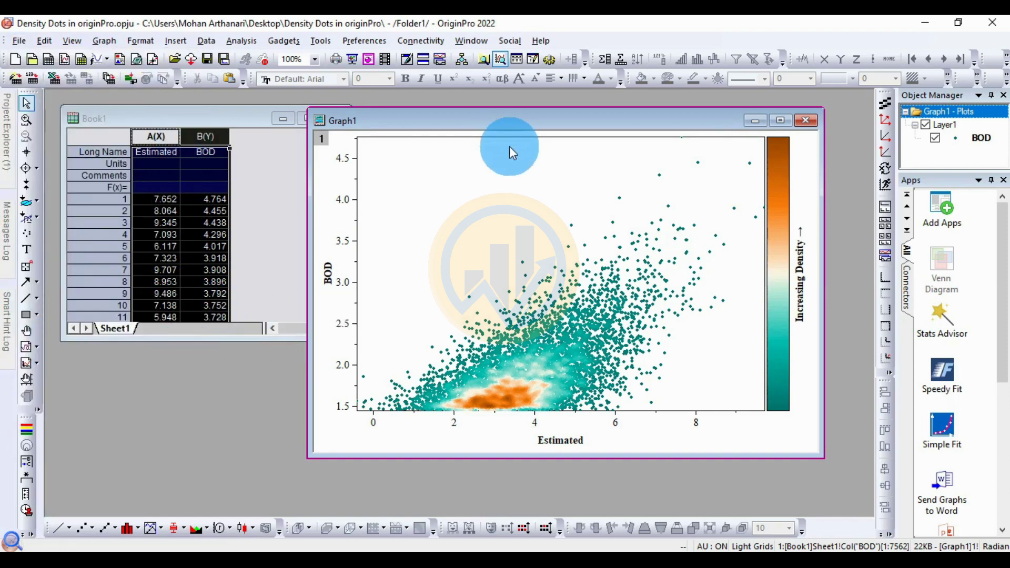
left_click_drag(408, 152, 365, 156)
Set the image type to JPEG and the file name to 'Density Dots Plots'.
left_click(303, 228)
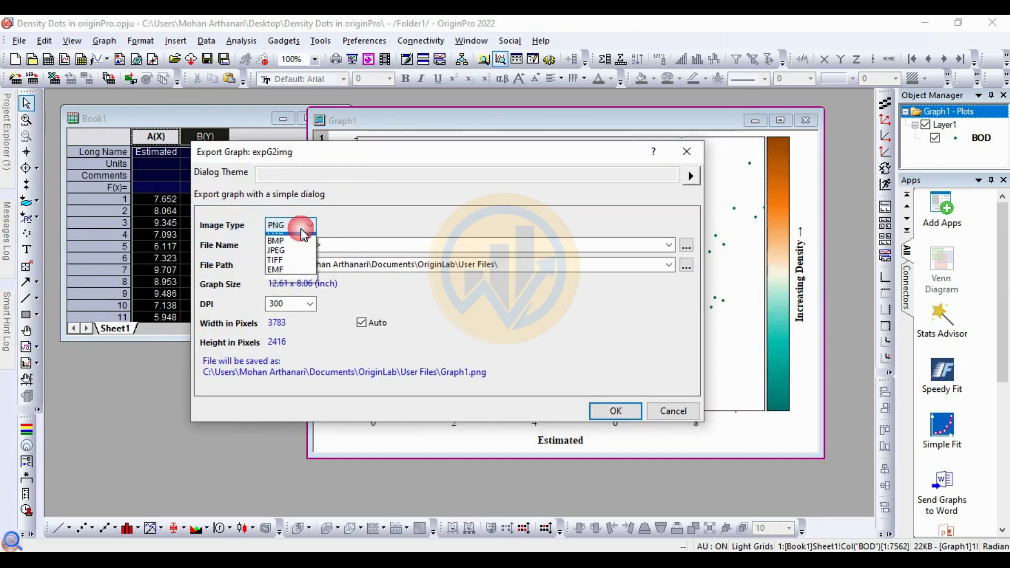
left_click(290, 259)
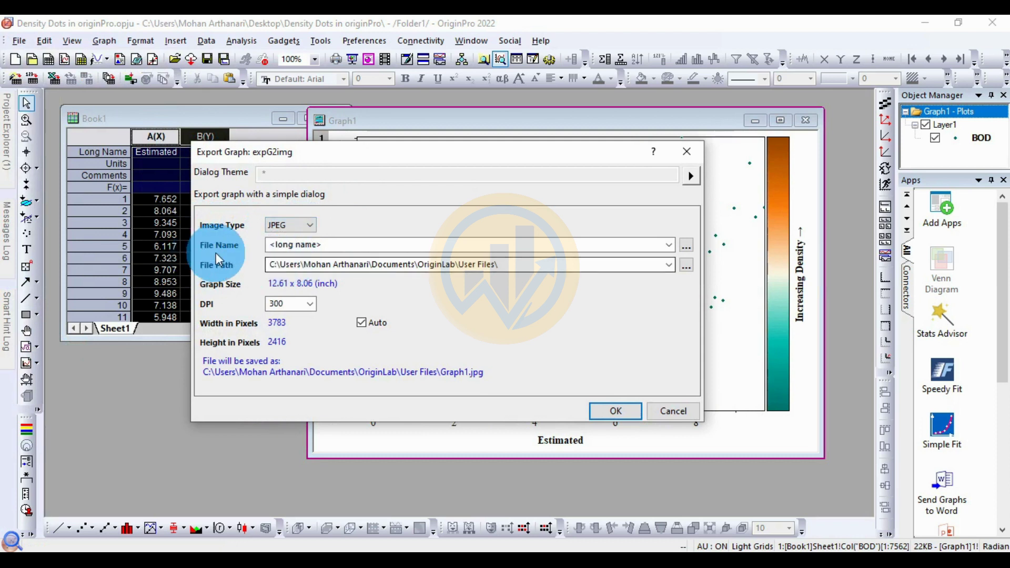
left_click_drag(340, 251, 260, 254)
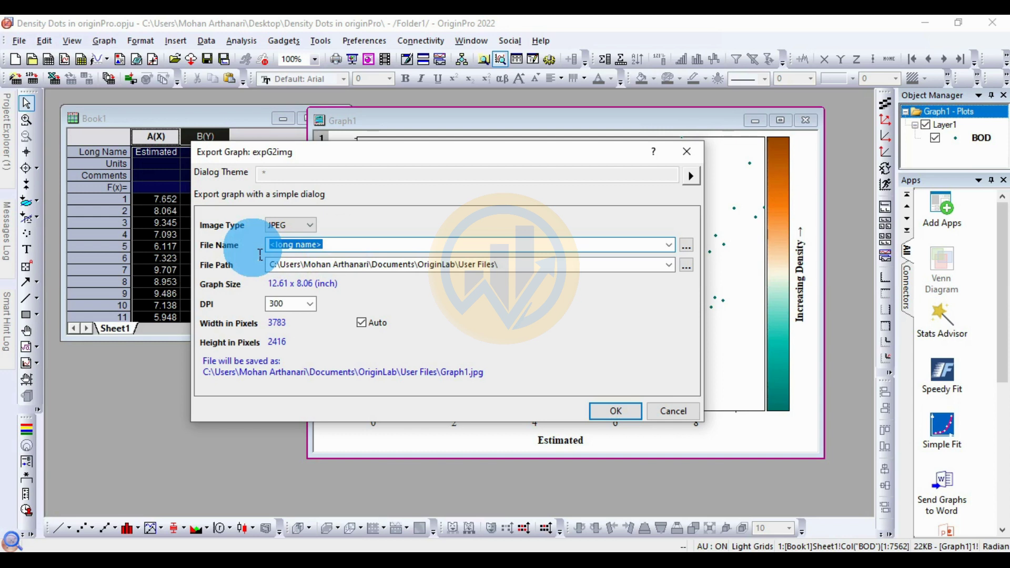
type("Density ")
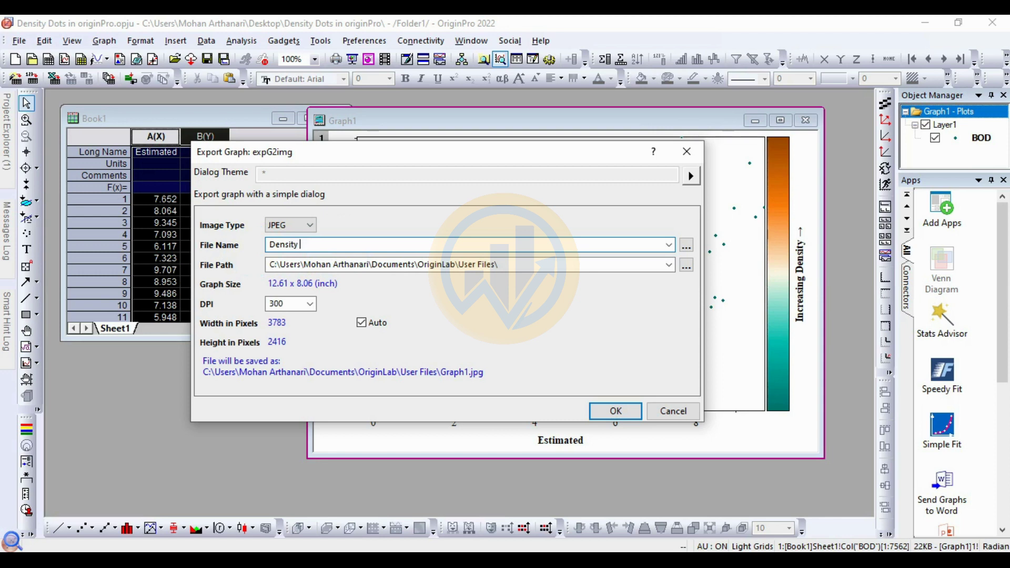
type("Dots Plots")
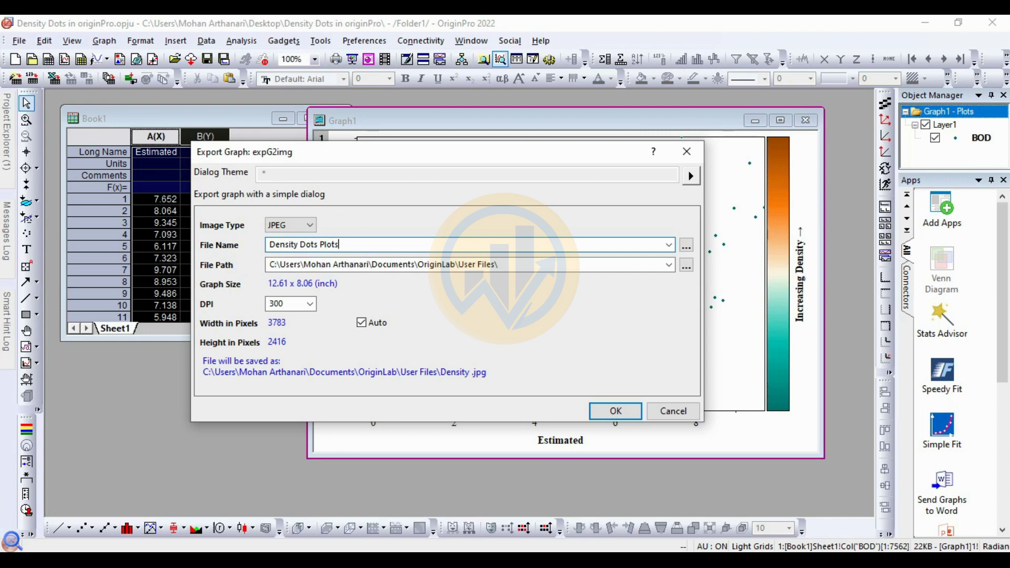
Set the export path to the Desktop folder 'Density Dots in originPro'.
left_click(687, 267)
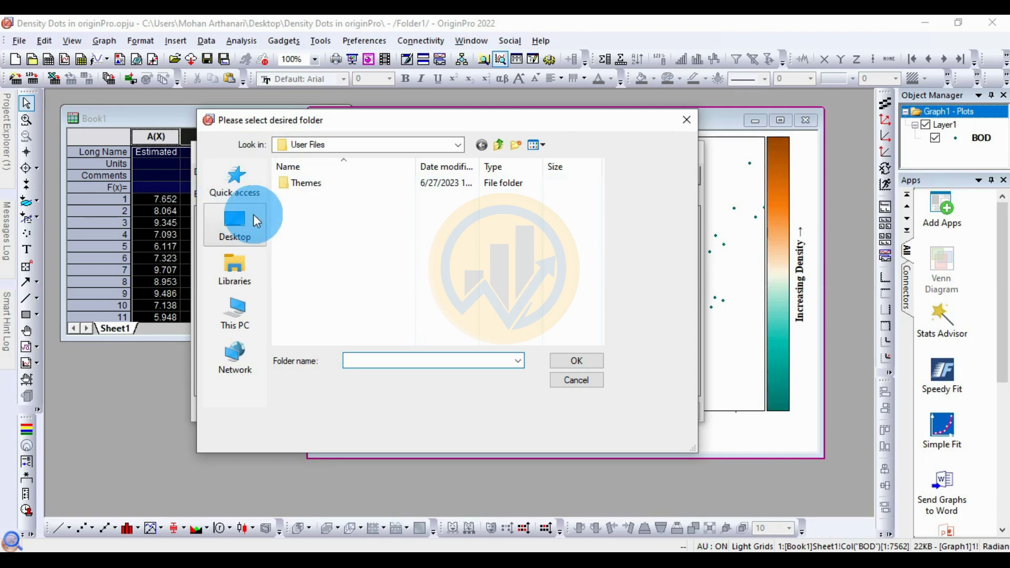
left_click(246, 220)
scroll(377, 298, "down", 5)
left_click(405, 320)
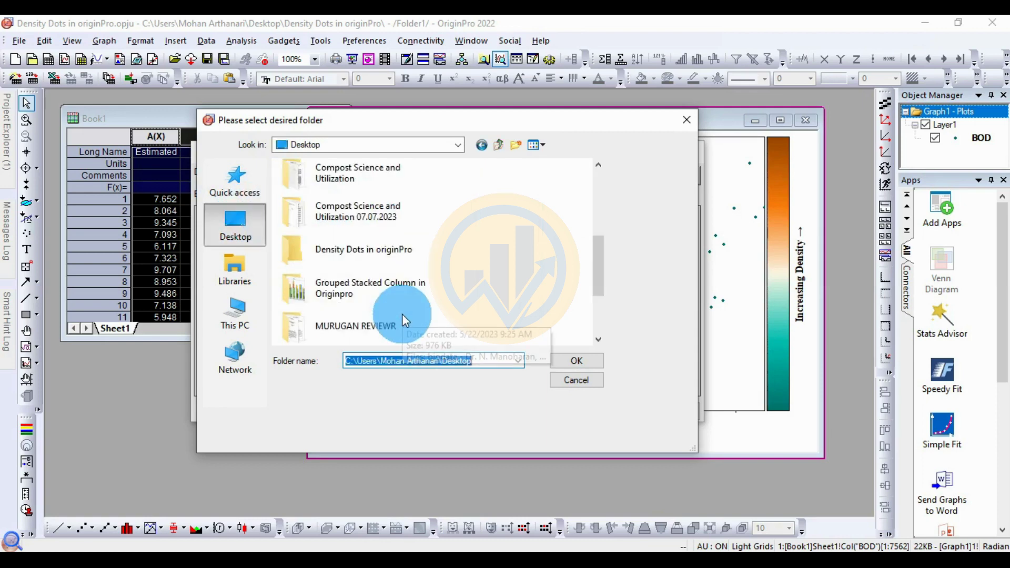
left_click(360, 258)
left_click(568, 364)
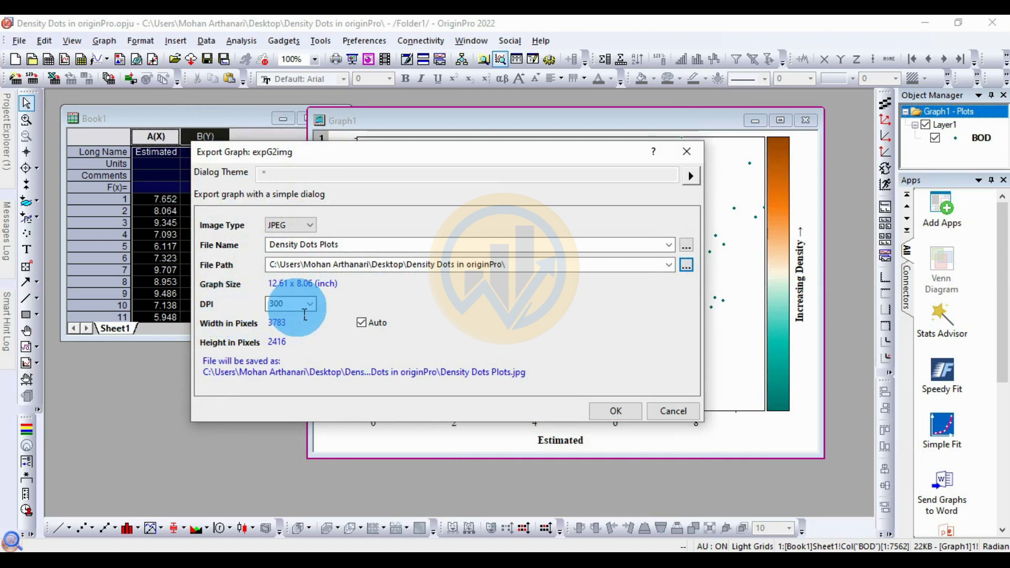
Keep 300 DPI and export the JPEG.
left_click(307, 310)
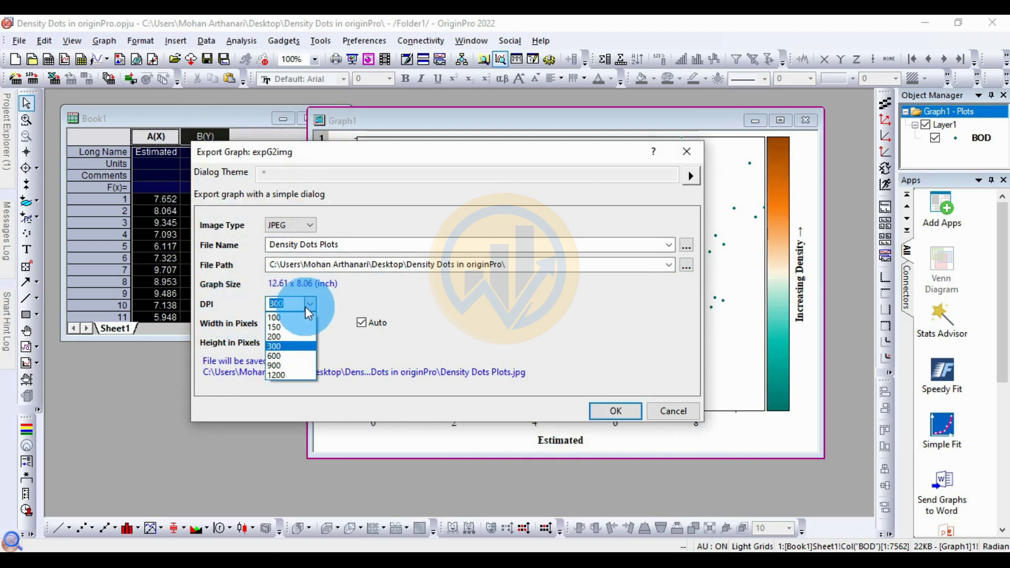
left_click(296, 348)
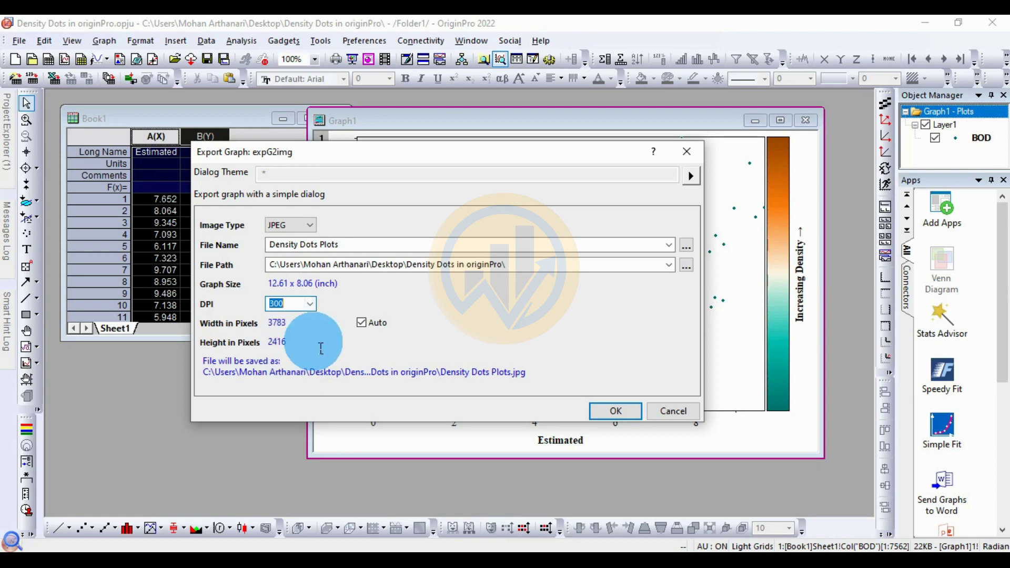
left_click(625, 408)
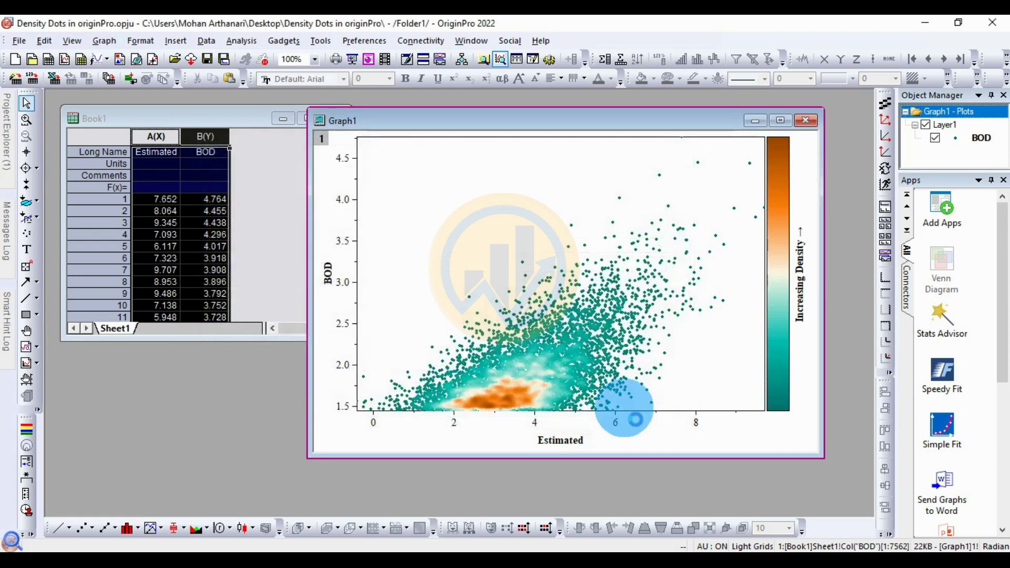